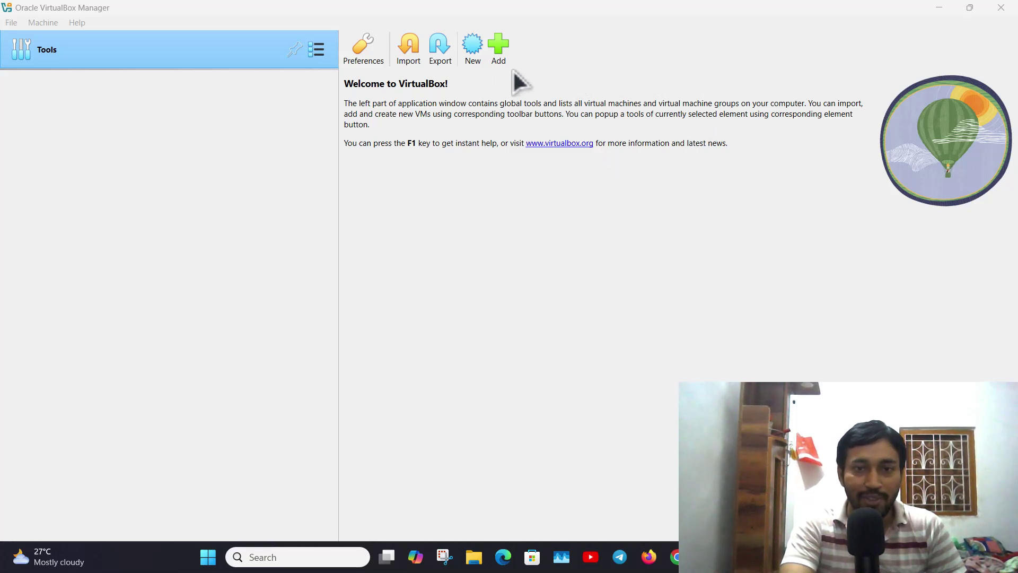
Open the Create Virtual Machine wizard from the VirtualBox Manager toolbar
{"action": "left_click", "coordinate": [474, 49]}
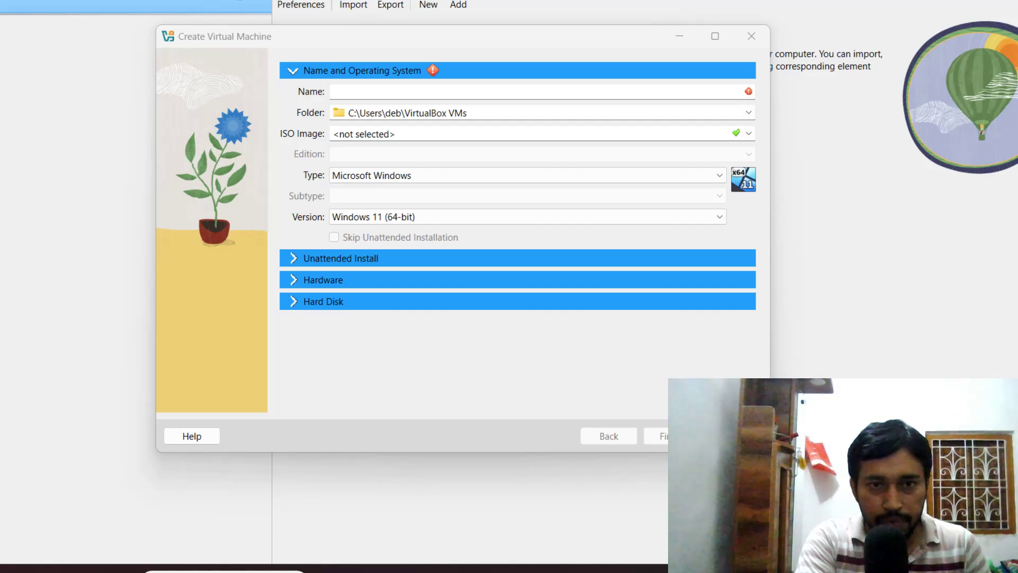
Name the VM cachyOS and attach the cachyos-desktop-linux-250713.iso image
{"action": "left_click", "coordinate": [407, 93]}
{"action": "type", "text": "cachyOS"}
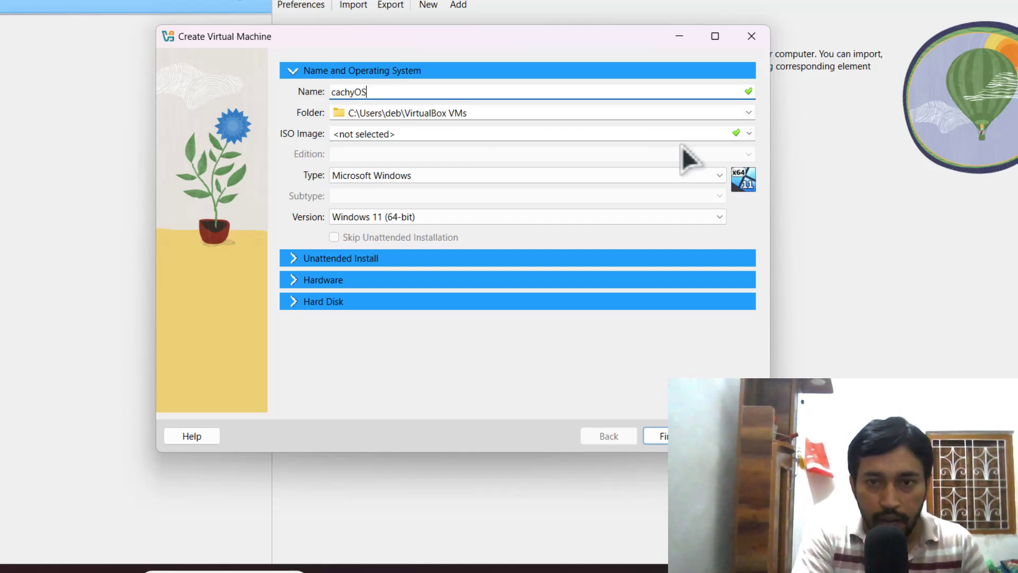
{"action": "left_click", "coordinate": [750, 134]}
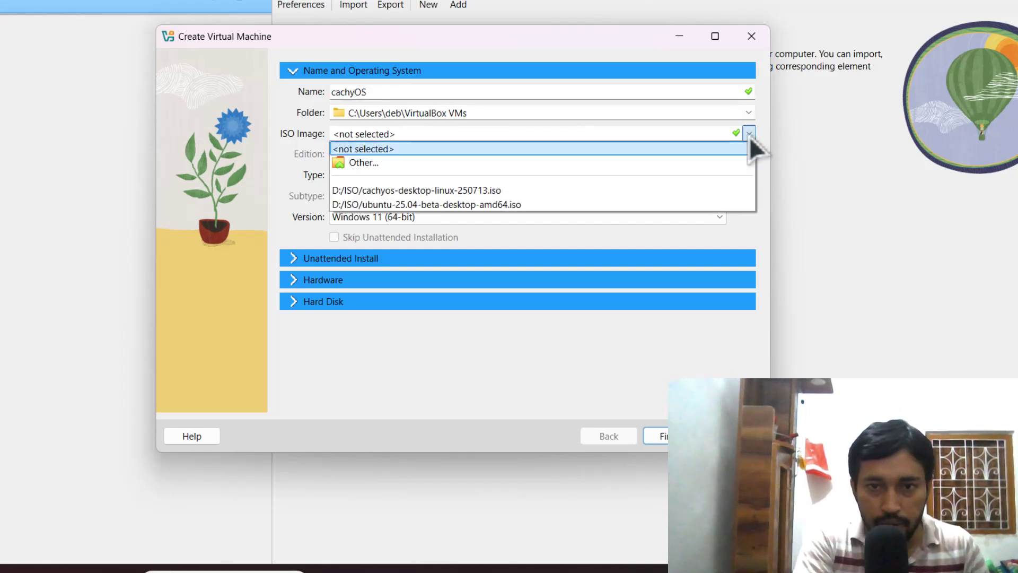
{"action": "left_click", "coordinate": [488, 190]}
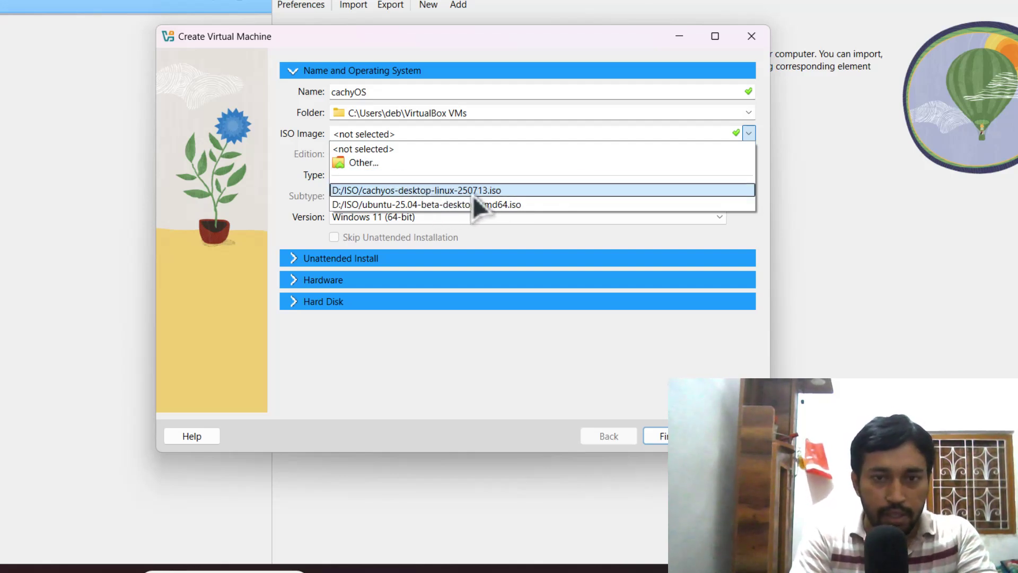
{"action": "left_click", "coordinate": [446, 191]}
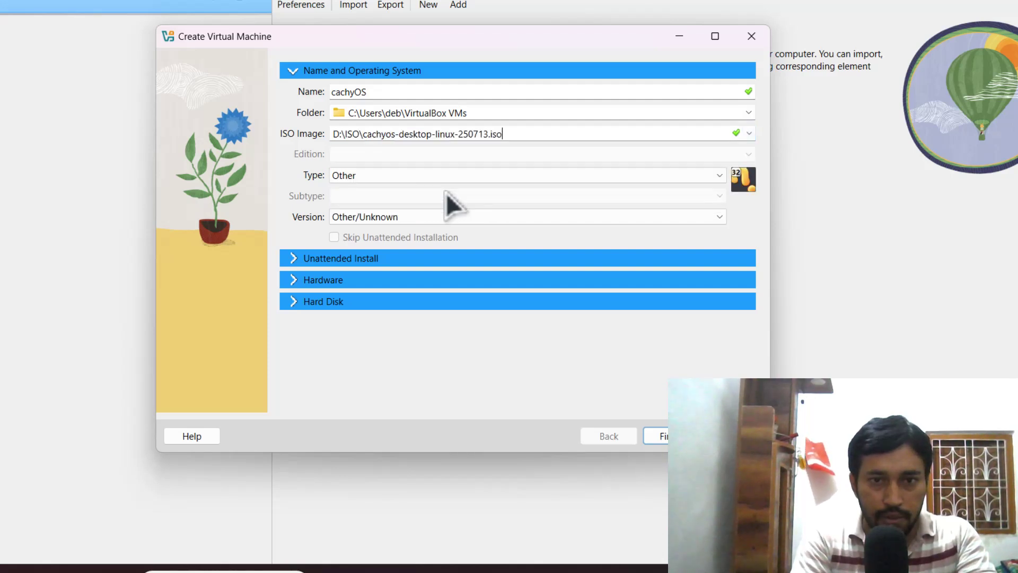
Set the operating system type to Linux with the ArchLinux subtype
{"action": "left_click", "coordinate": [428, 174]}
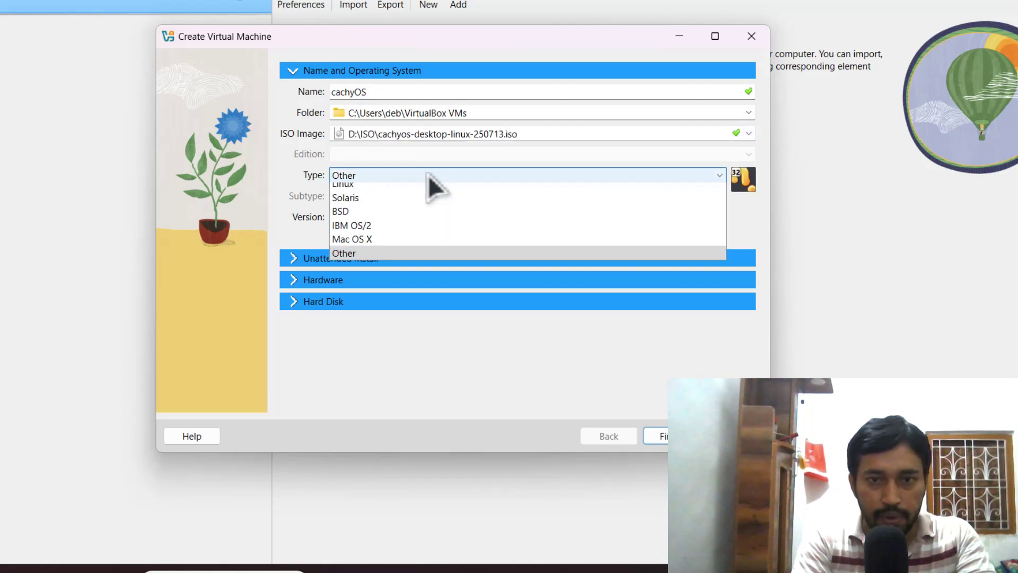
{"action": "left_click", "coordinate": [393, 206]}
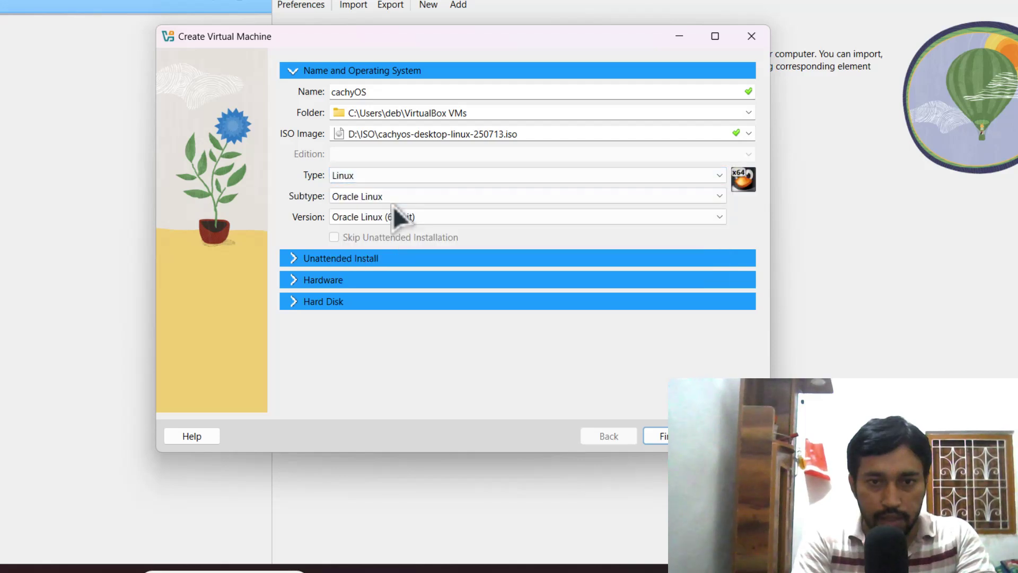
{"action": "left_click", "coordinate": [434, 199]}
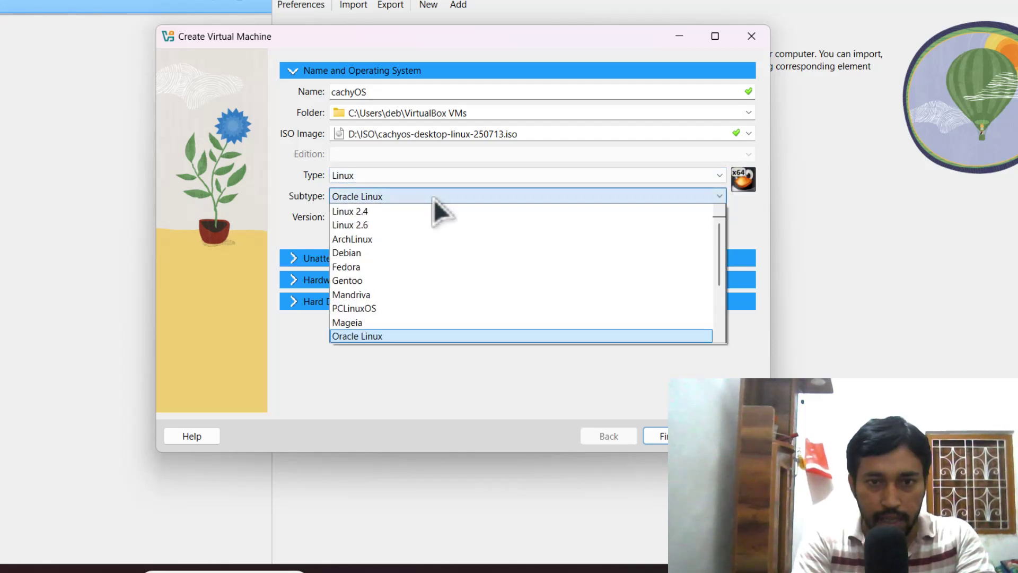
{"action": "left_click", "coordinate": [386, 239]}
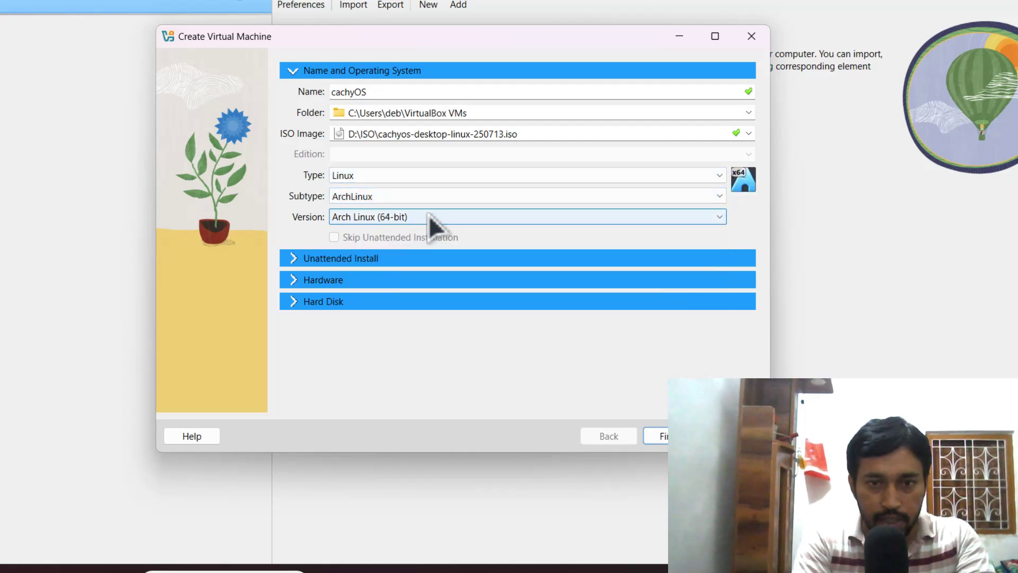
{"action": "left_click", "coordinate": [295, 260]}
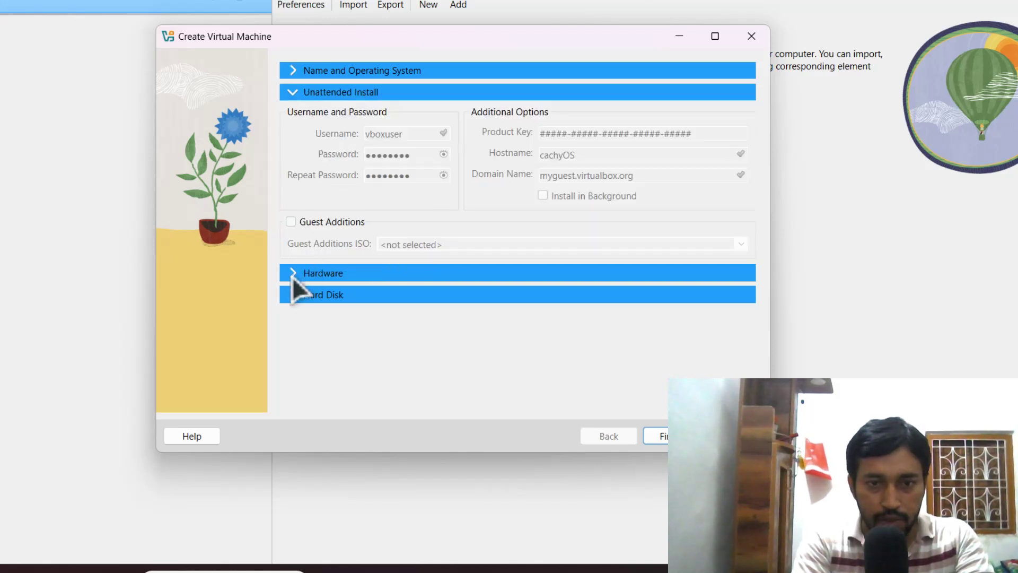
{"action": "left_click", "coordinate": [293, 276]}
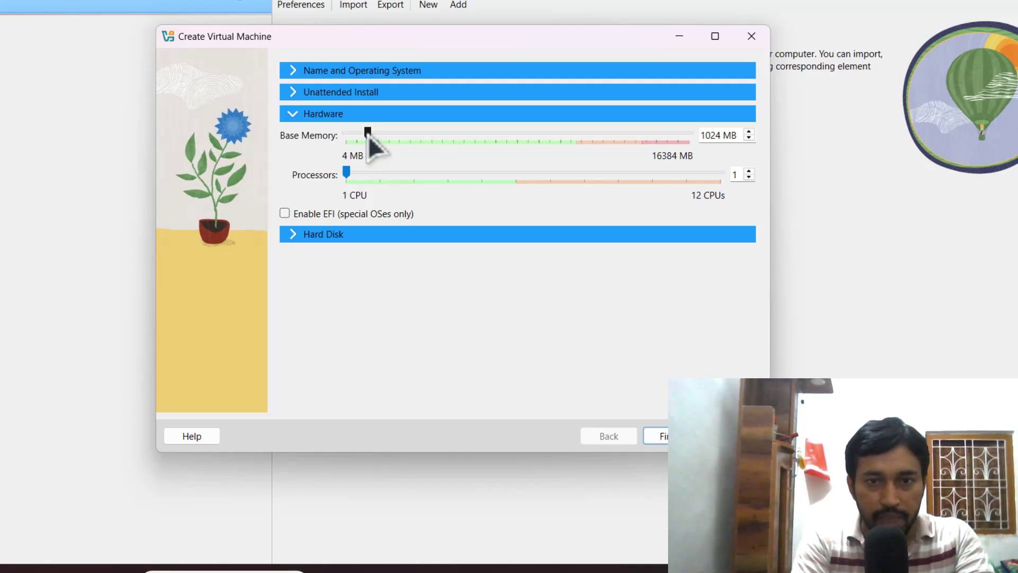
Raise base memory to 5353 MB and processors to 5
{"action": "left_click_drag", "start_coordinate": [368, 134], "coordinate": [459, 133]}
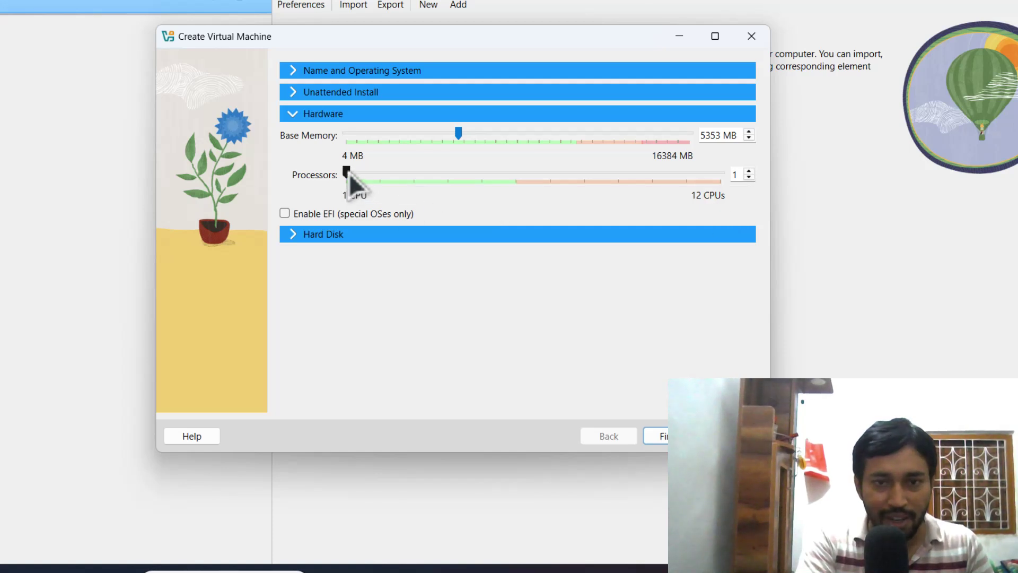
{"action": "left_click_drag", "start_coordinate": [347, 173], "coordinate": [475, 174]}
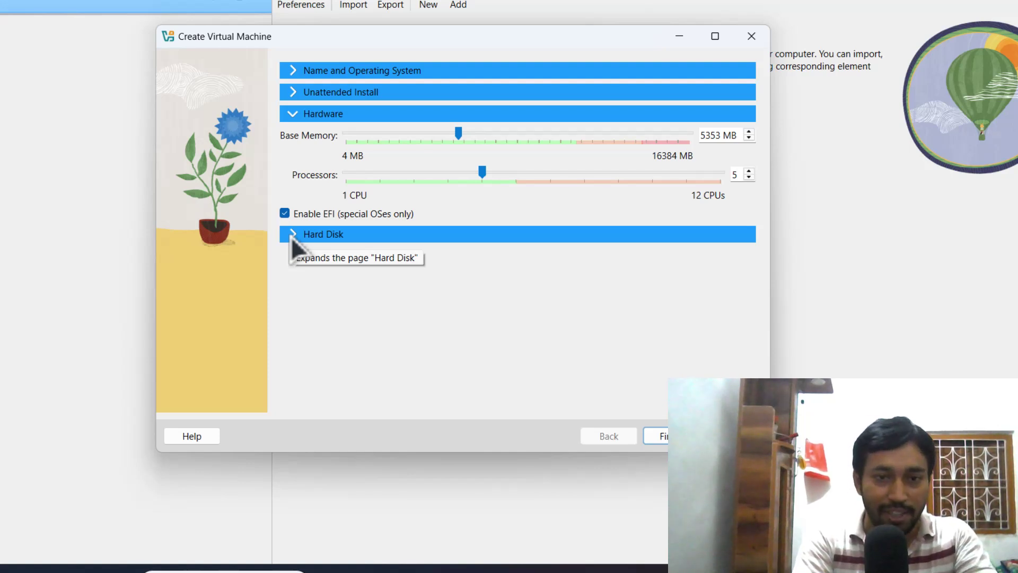
Size the virtual hard disk to 42.39 GB and finish creating the cachyOS VM
{"action": "left_click", "coordinate": [293, 233]}
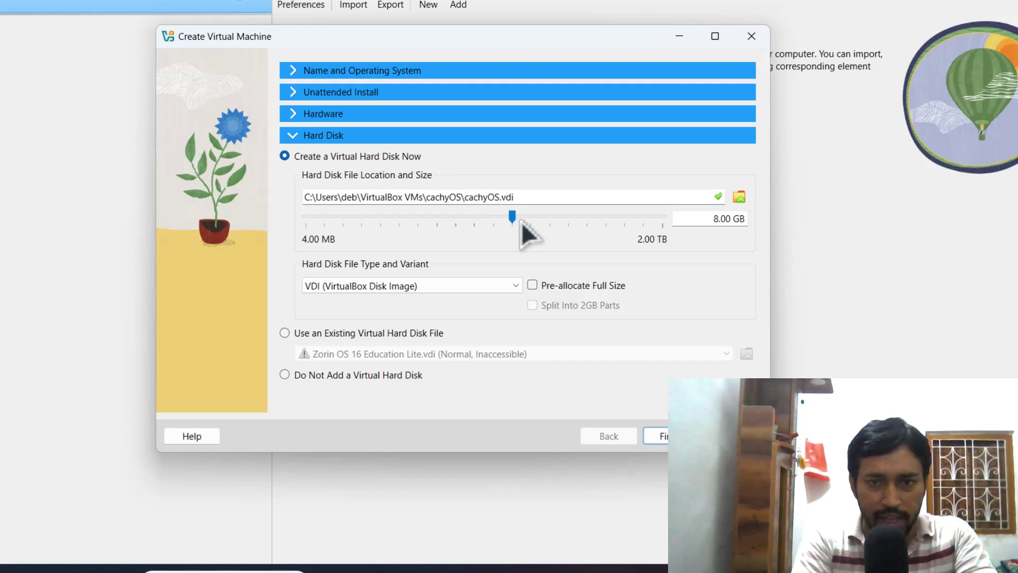
{"action": "left_click_drag", "start_coordinate": [513, 217], "coordinate": [558, 217]}
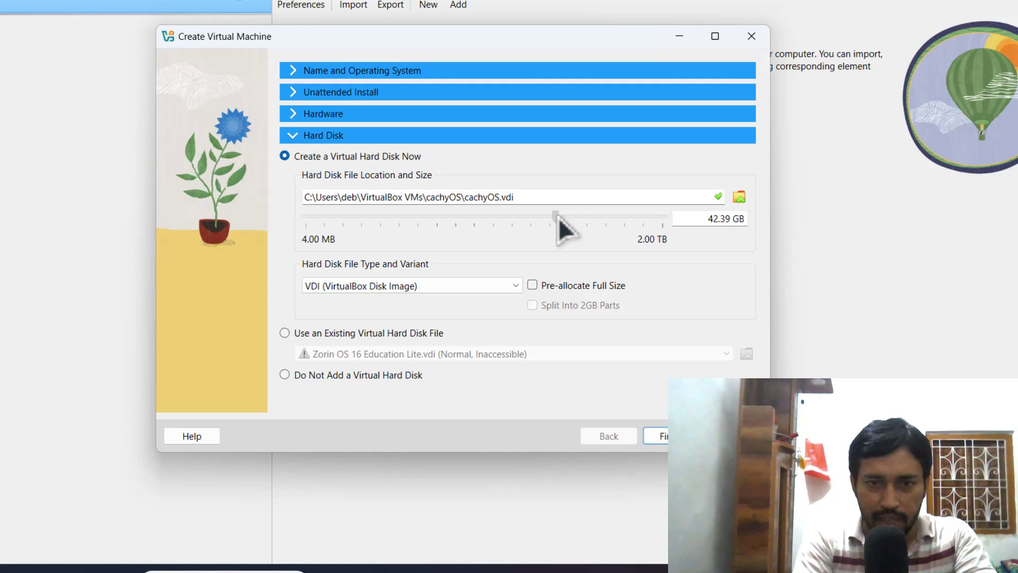
{"action": "left_click_drag", "start_coordinate": [559, 217], "coordinate": [558, 218]}
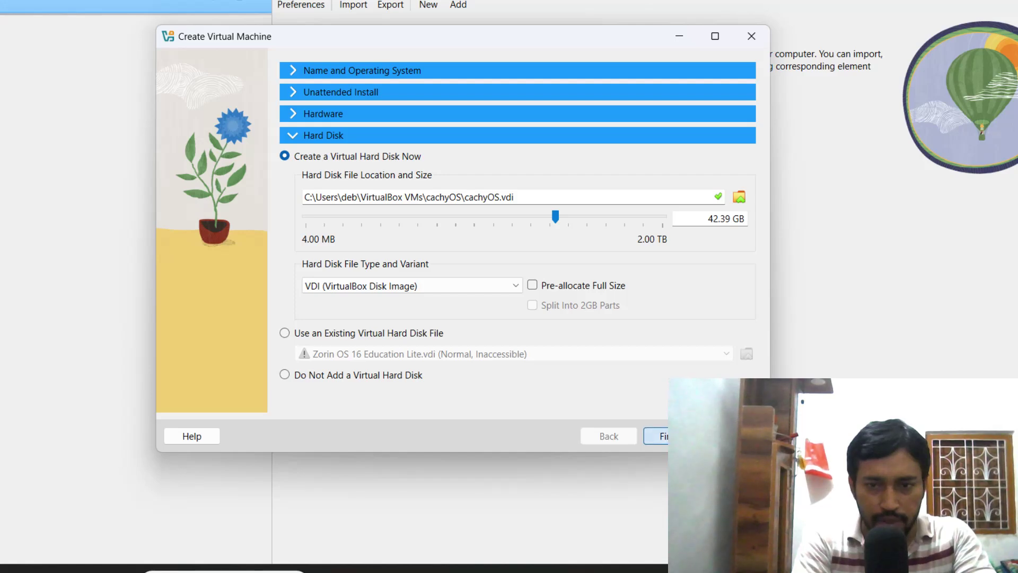
{"action": "left_click", "coordinate": [660, 436]}
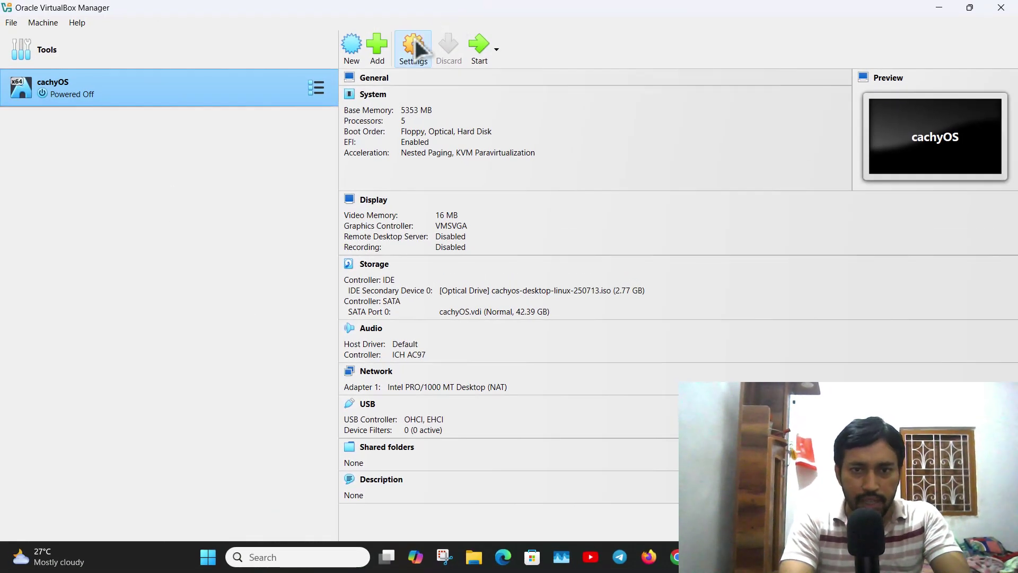
{"action": "left_click", "coordinate": [416, 45]}
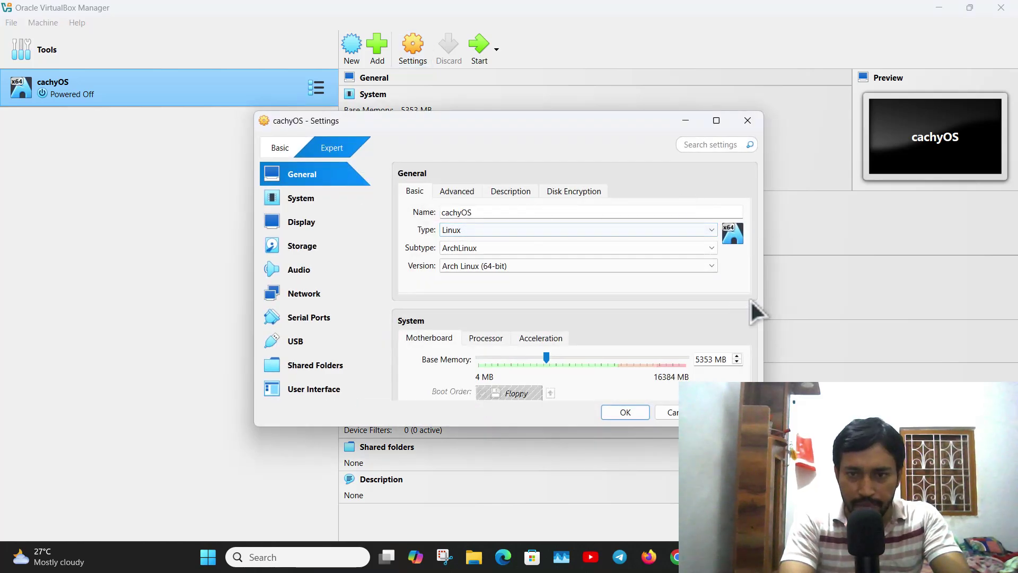
Give the display 256 MB video memory and enable 3D acceleration
{"action": "left_click", "coordinate": [301, 222]}
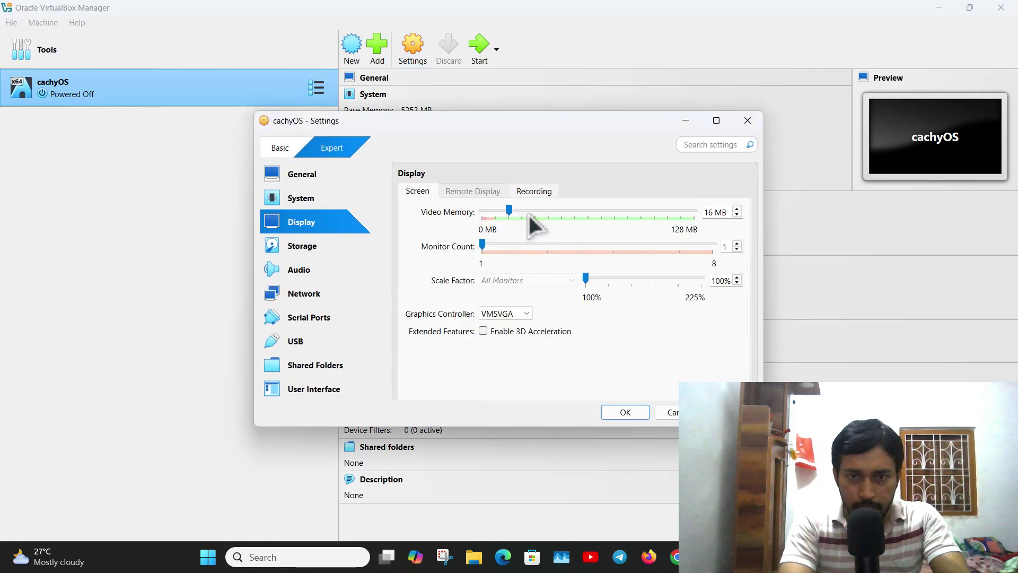
{"action": "left_click_drag", "start_coordinate": [510, 208], "coordinate": [699, 214]}
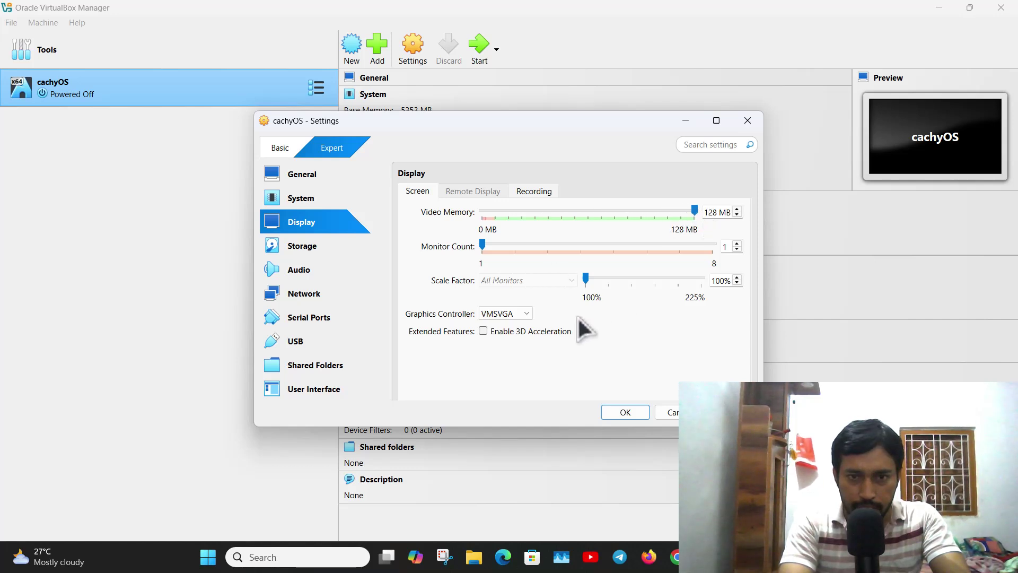
{"action": "left_click", "coordinate": [484, 331]}
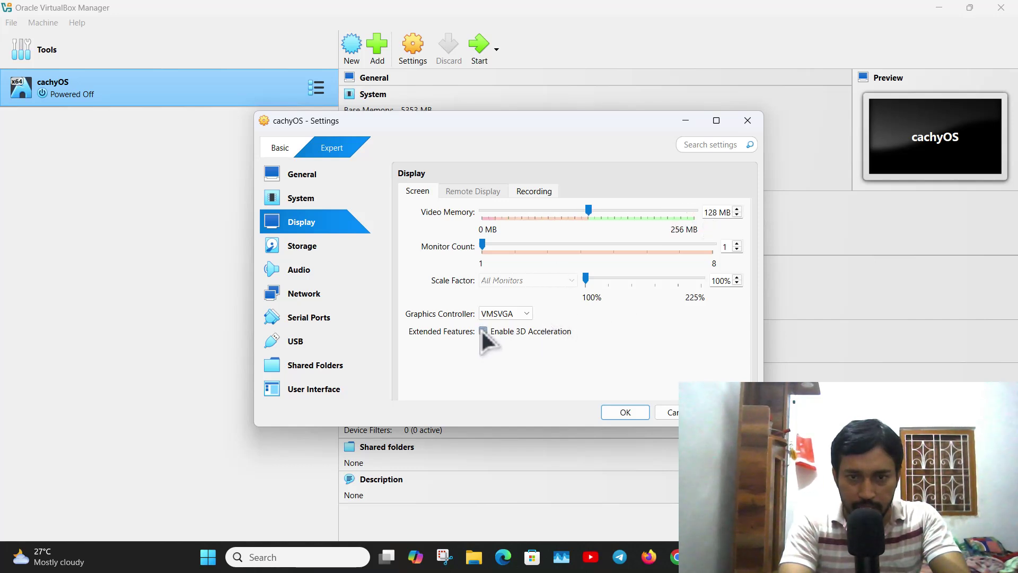
{"action": "left_click_drag", "start_coordinate": [585, 213], "coordinate": [700, 206]}
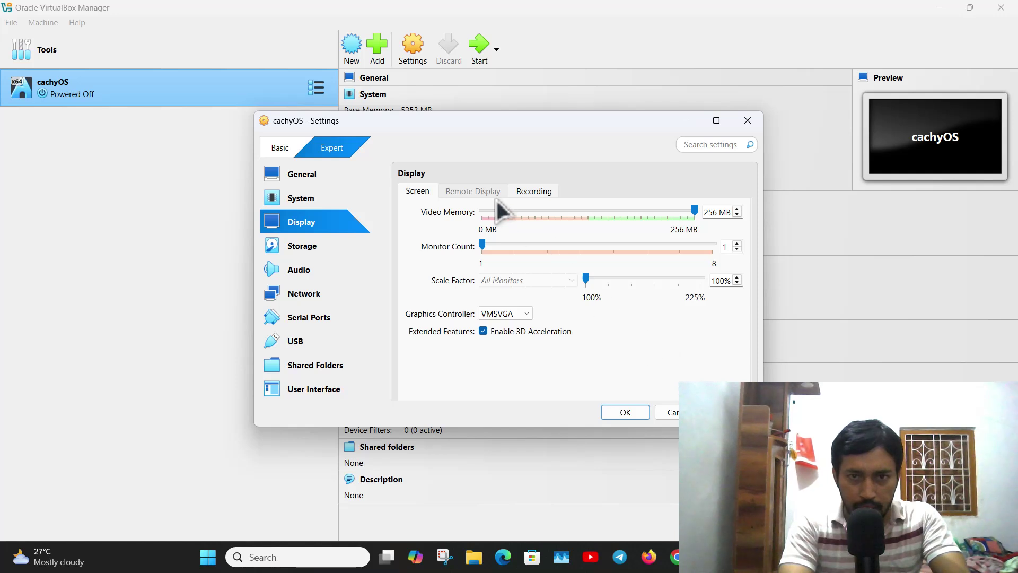
Review the storage, audio and network adapter settings, then save and close
{"action": "left_click", "coordinate": [314, 248]}
{"action": "left_click", "coordinate": [325, 272]}
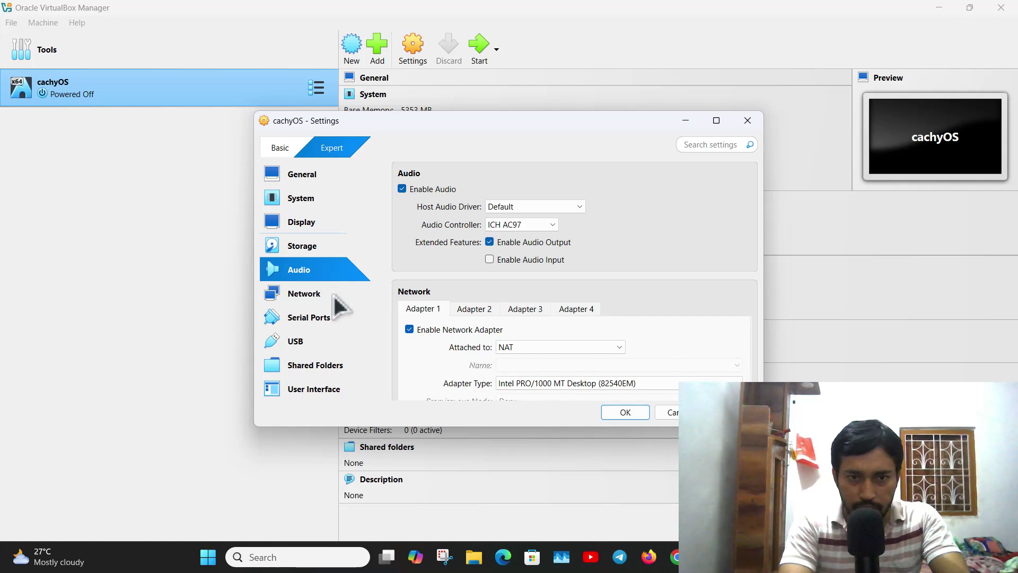
{"action": "left_click", "coordinate": [333, 293]}
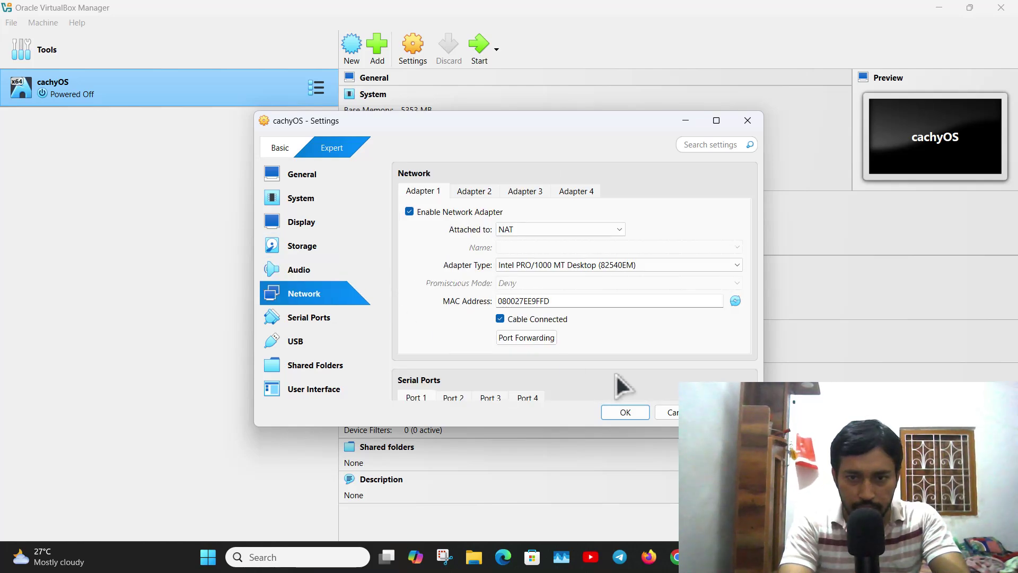
{"action": "left_click", "coordinate": [628, 413]}
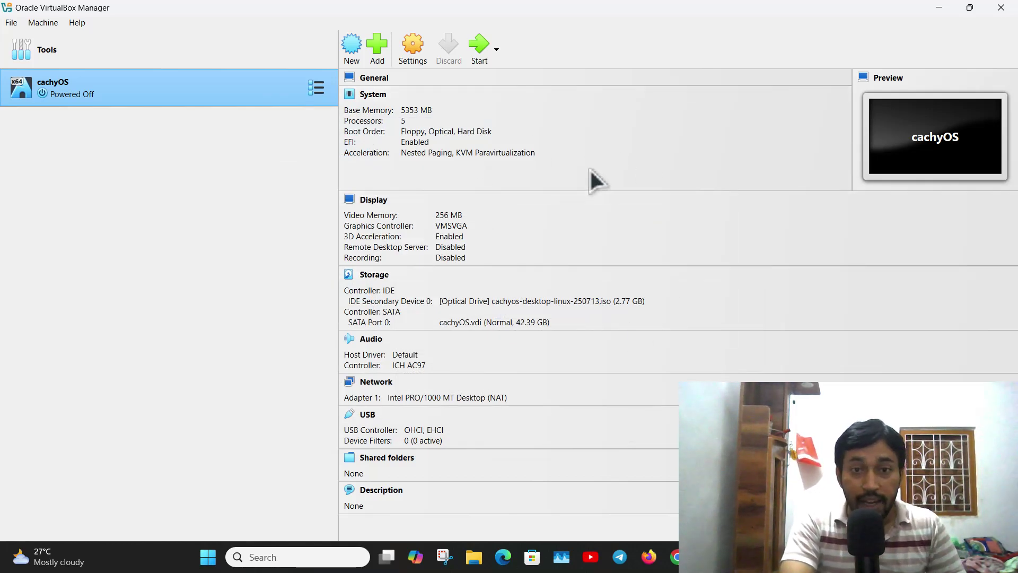
Start the cachyOS VM and boot the standard CachyOS entry from the GRUB menu
{"action": "left_click", "coordinate": [474, 53]}
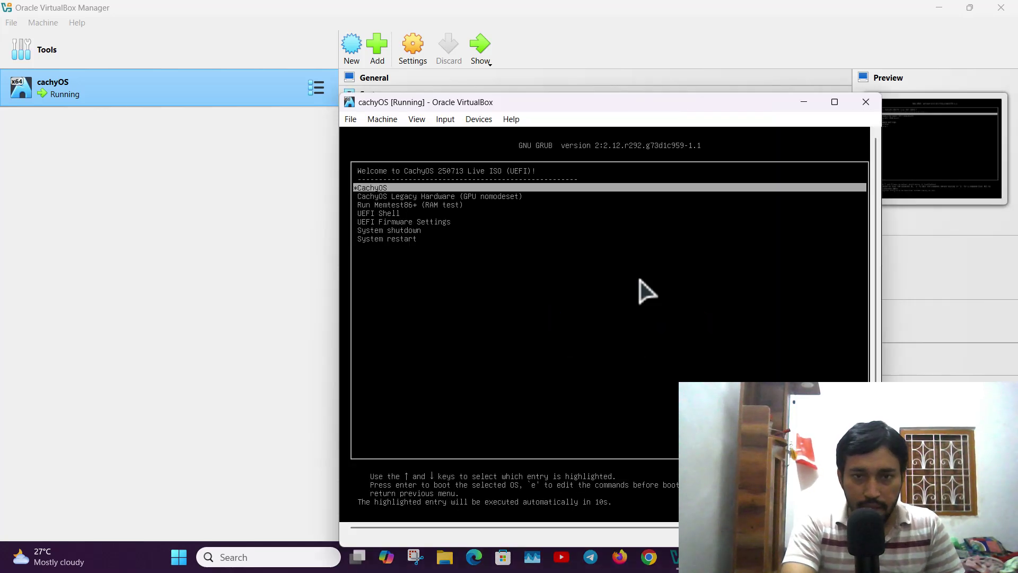
{"action": "key", "text": "Down"}
{"action": "key", "text": "Up"}
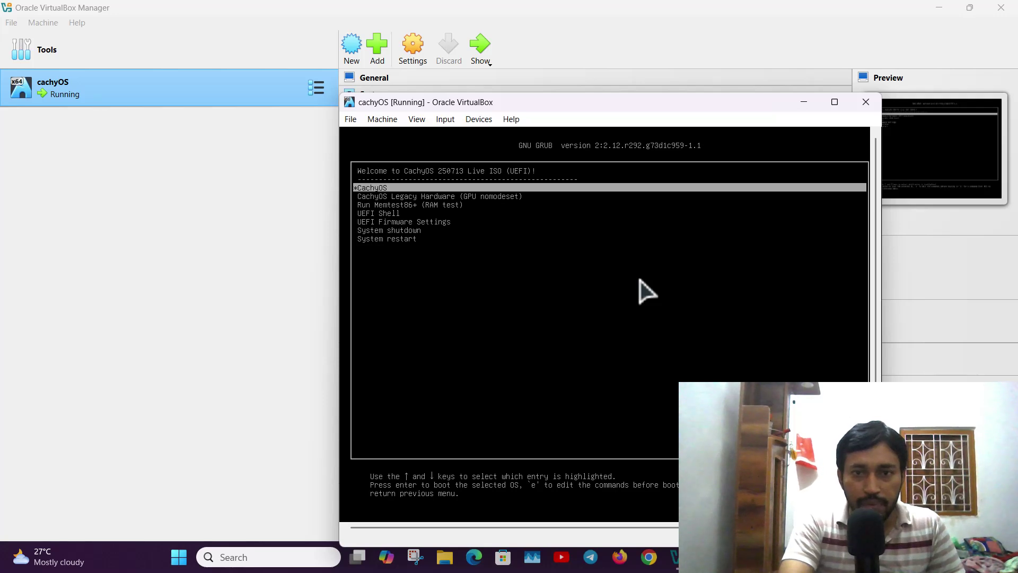
{"action": "key", "text": "Down"}
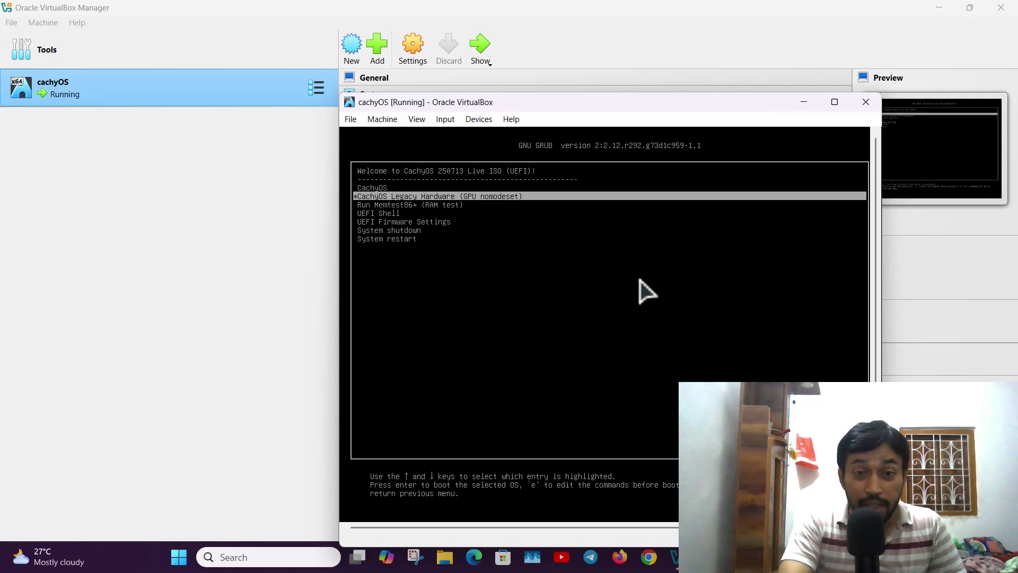
{"action": "key", "text": "Up"}
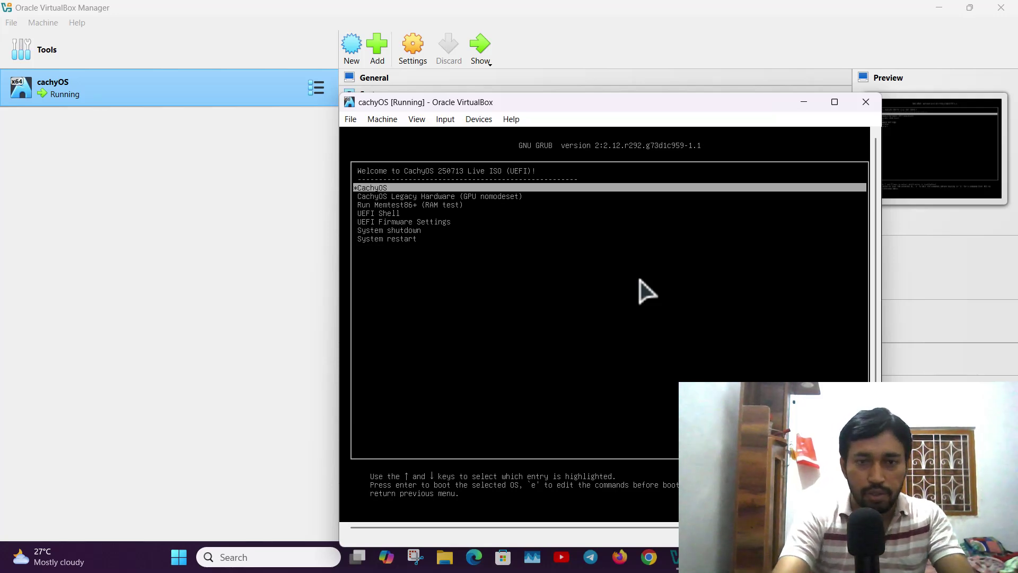
{"action": "key", "text": "Return"}
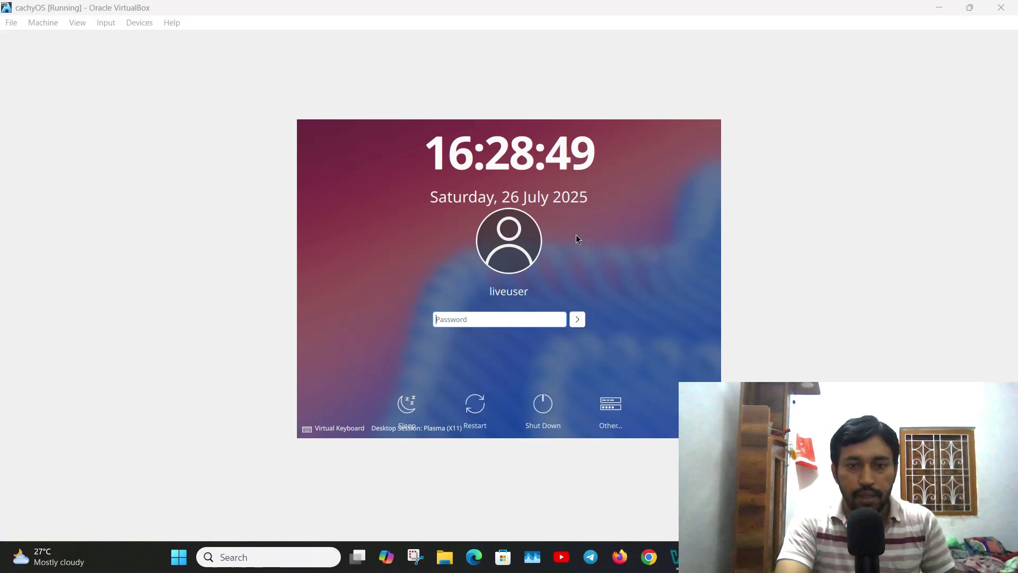
Pick the Plasma (Wayland) desktop session on the live login screen
{"action": "left_click", "coordinate": [419, 431]}
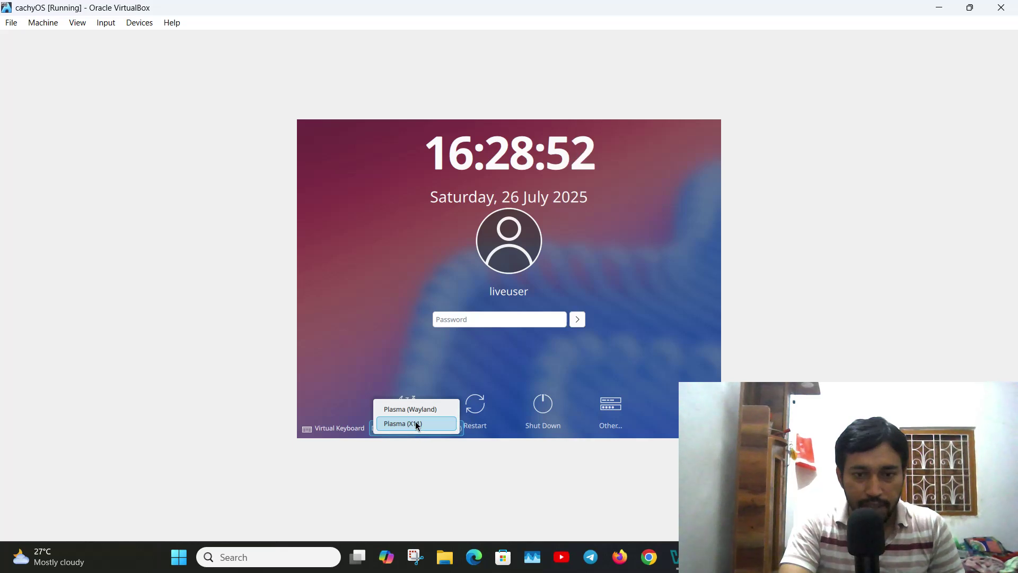
{"action": "left_click", "coordinate": [387, 414]}
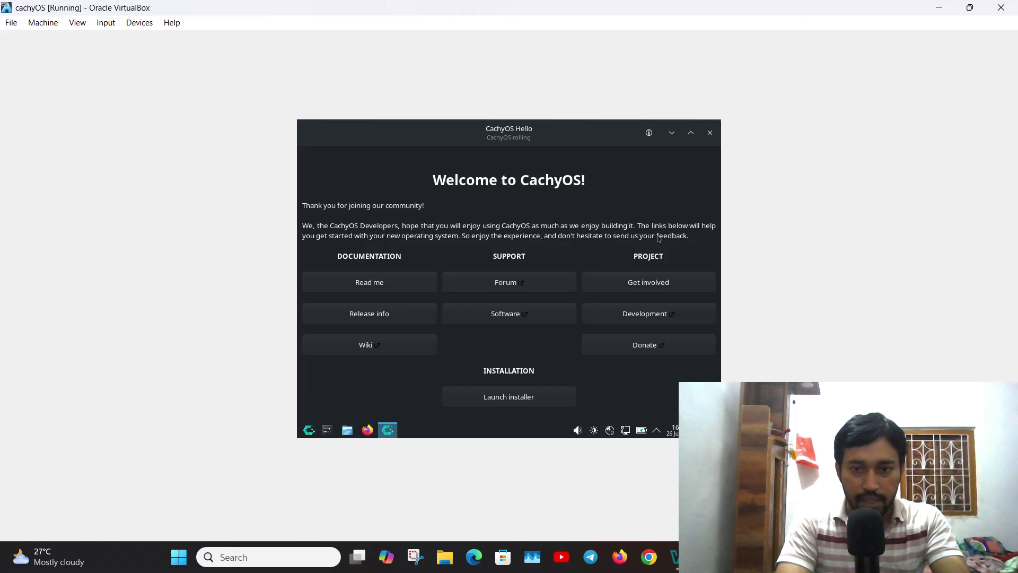
Minimize CachyOS Hello, then apply and keep a 1920 × 1080 (16:9) display resolution
{"action": "left_click", "coordinate": [671, 133]}
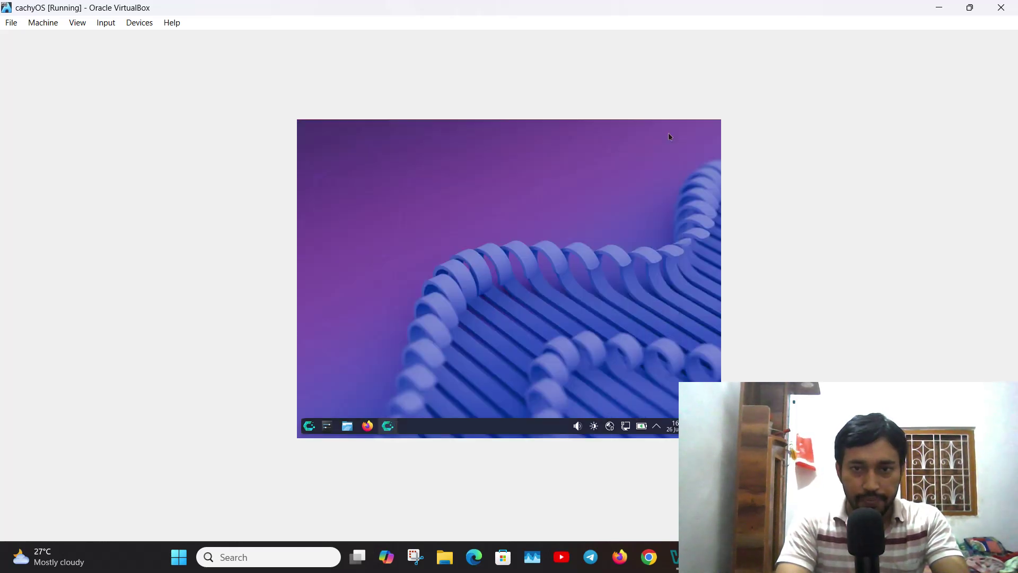
{"action": "right_click", "coordinate": [467, 200]}
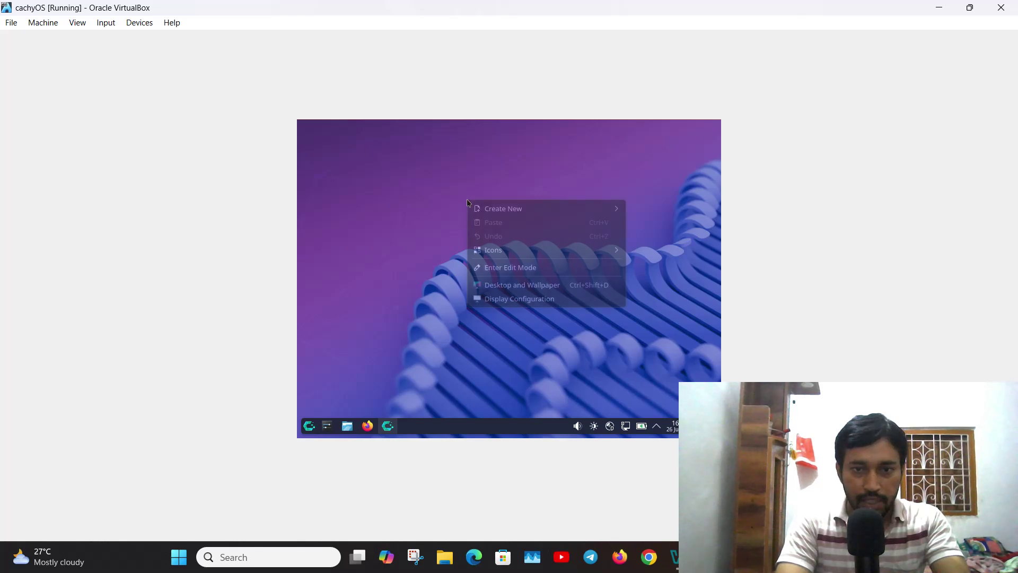
{"action": "left_click", "coordinate": [542, 300]}
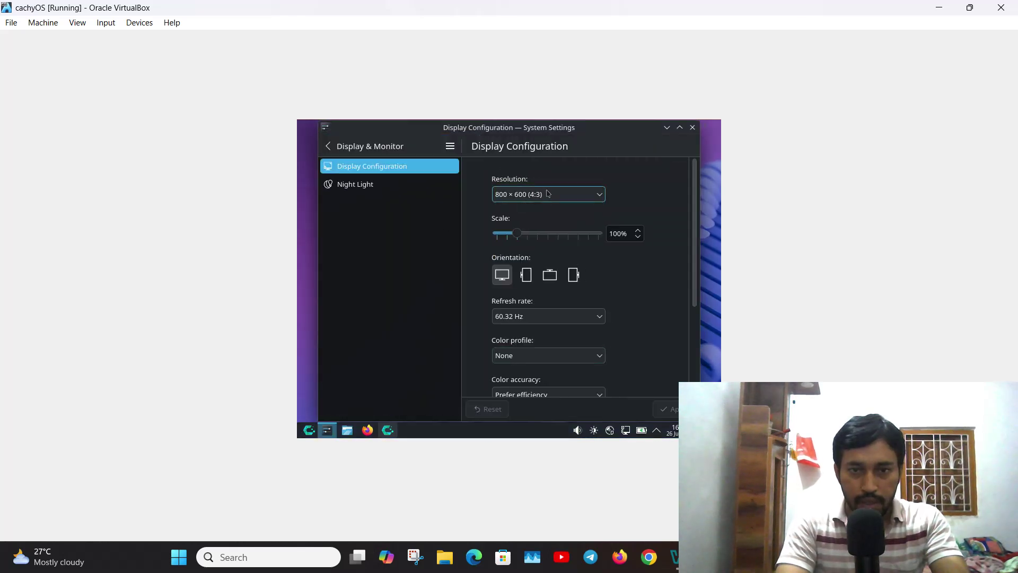
{"action": "left_click", "coordinate": [546, 194]}
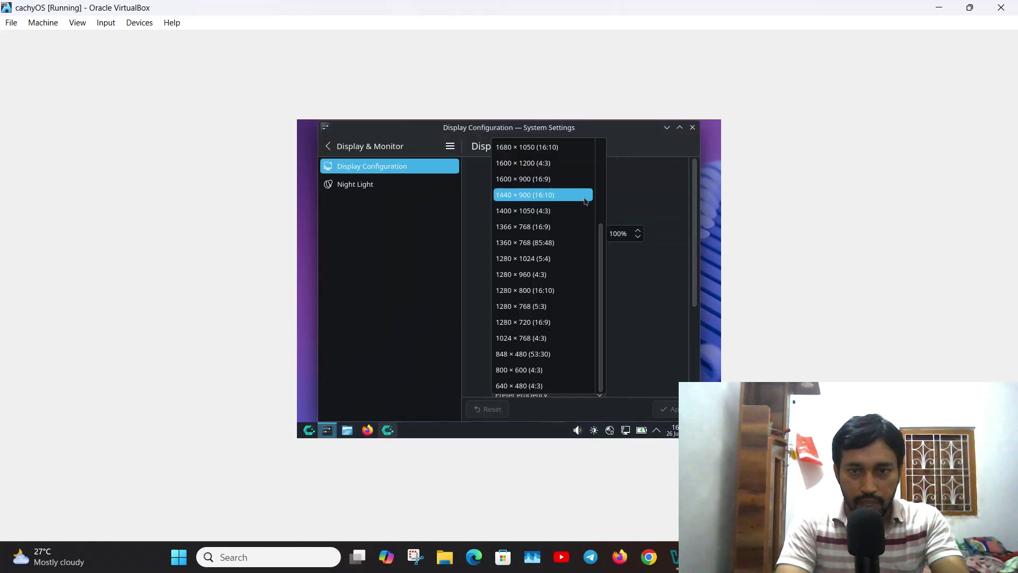
{"action": "left_click_drag", "start_coordinate": [603, 243], "coordinate": [596, 187]}
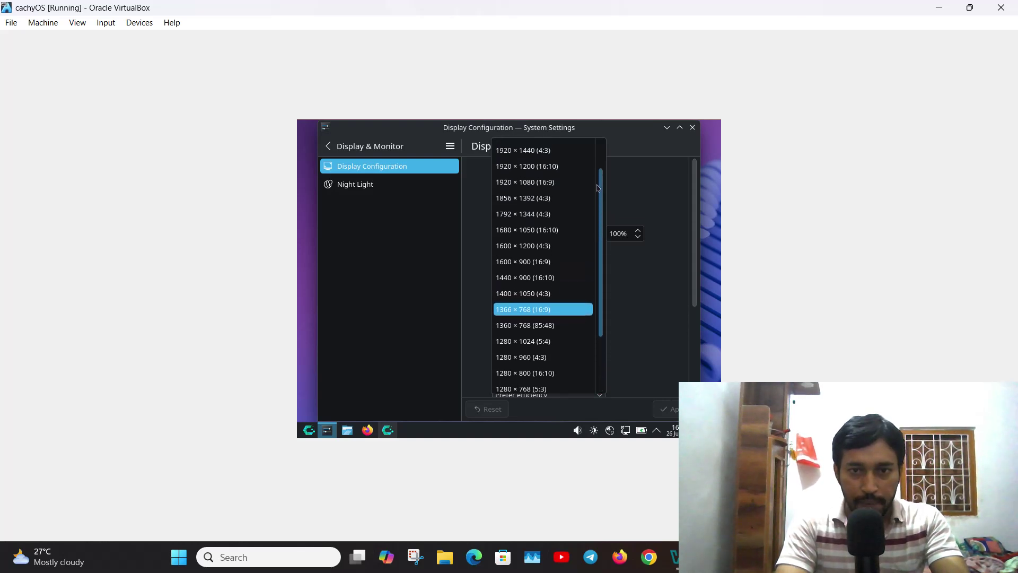
{"action": "left_click", "coordinate": [563, 189]}
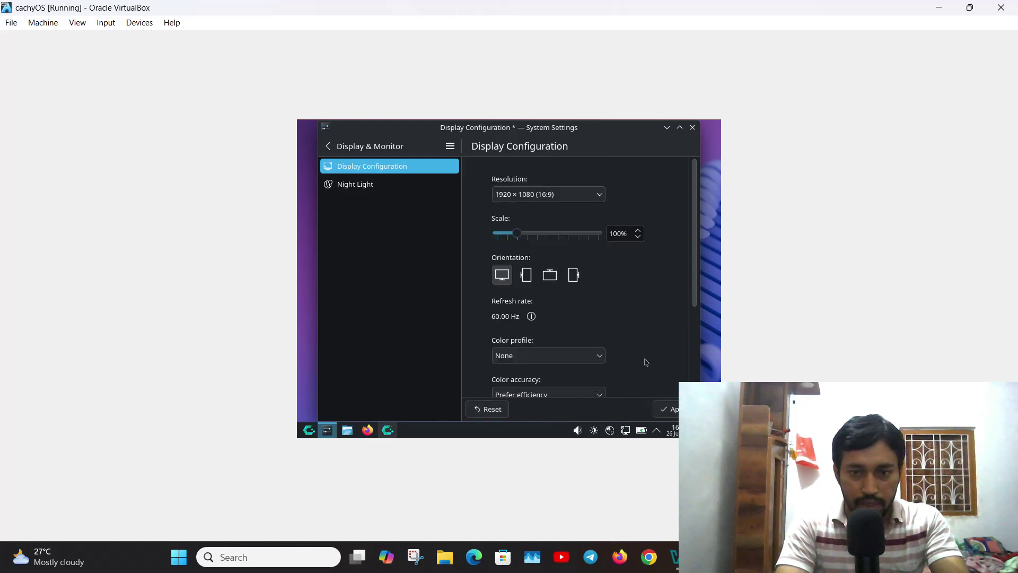
{"action": "left_click", "coordinate": [669, 414]}
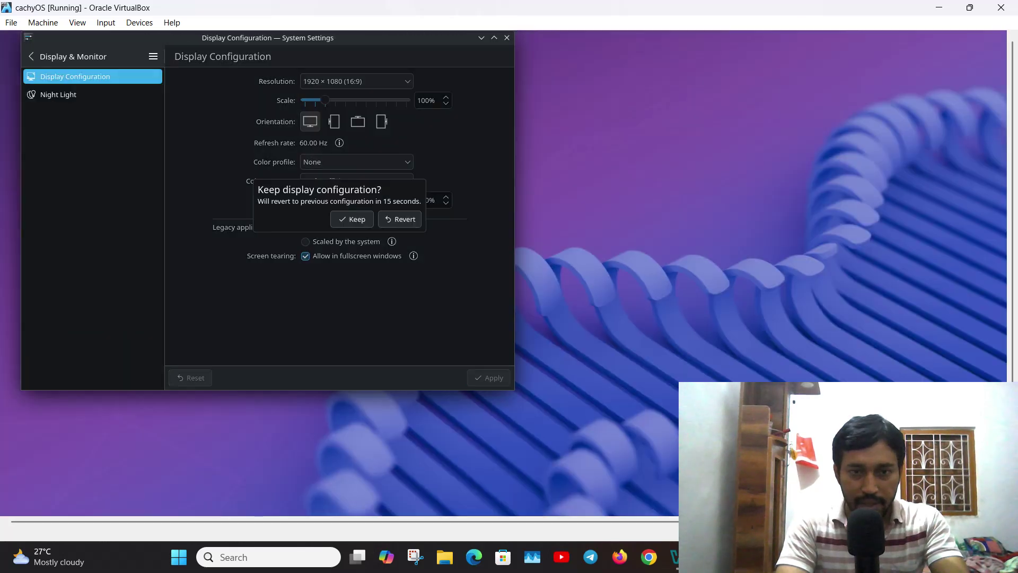
{"action": "left_click", "coordinate": [347, 221]}
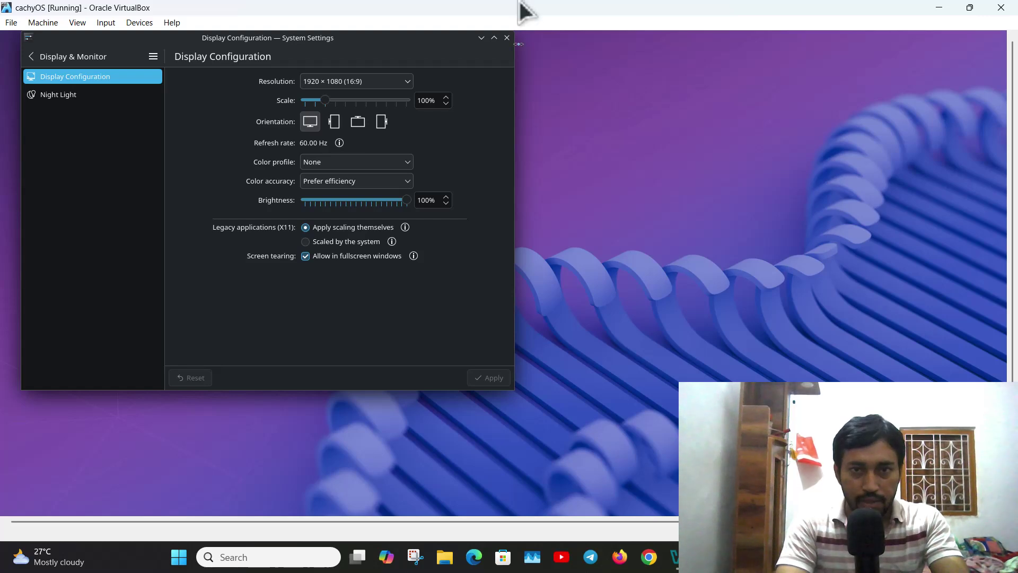
{"action": "left_click", "coordinate": [506, 37]}
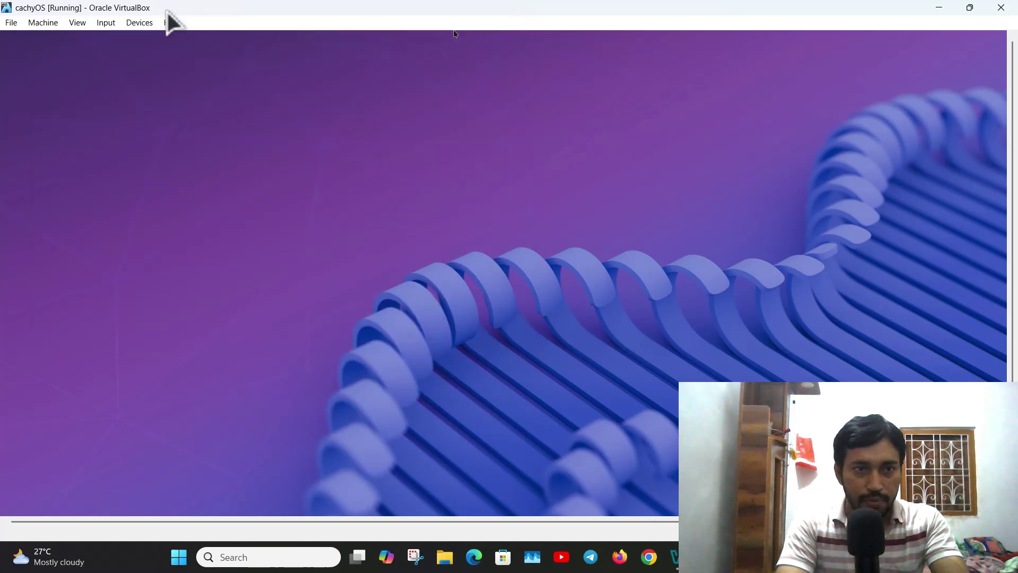
Switch the VM to full-screen mode, restore CachyOS Hello and launch the installer
{"action": "left_click", "coordinate": [82, 24]}
{"action": "left_click", "coordinate": [85, 42]}
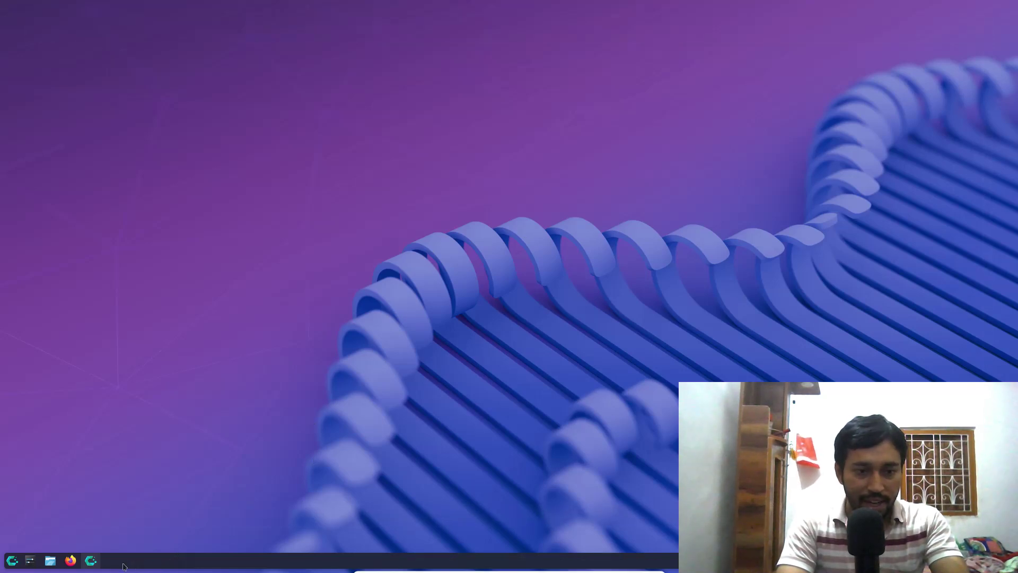
{"action": "left_click", "coordinate": [91, 562]}
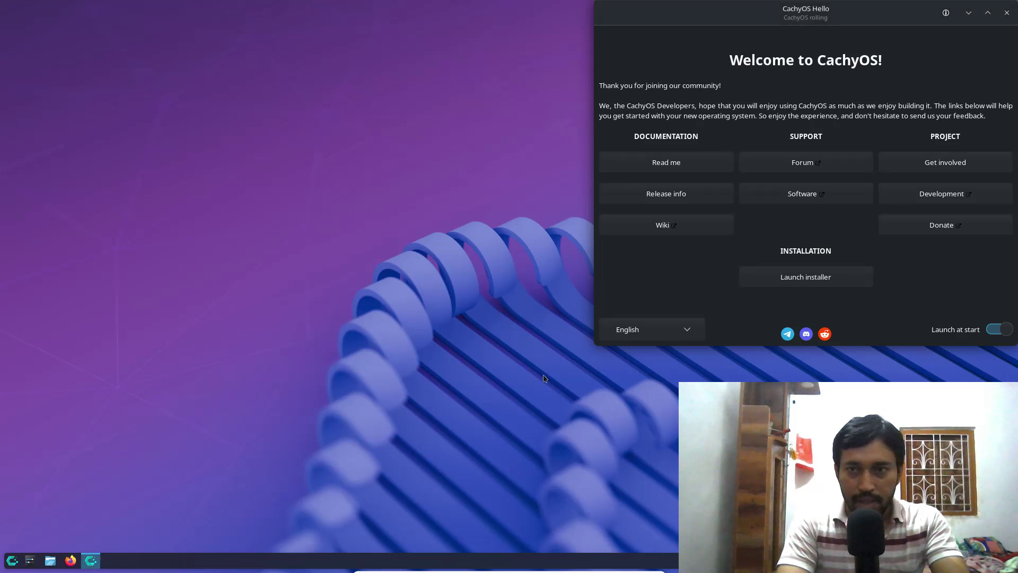
{"action": "left_click_drag", "start_coordinate": [876, 19], "coordinate": [697, 76]}
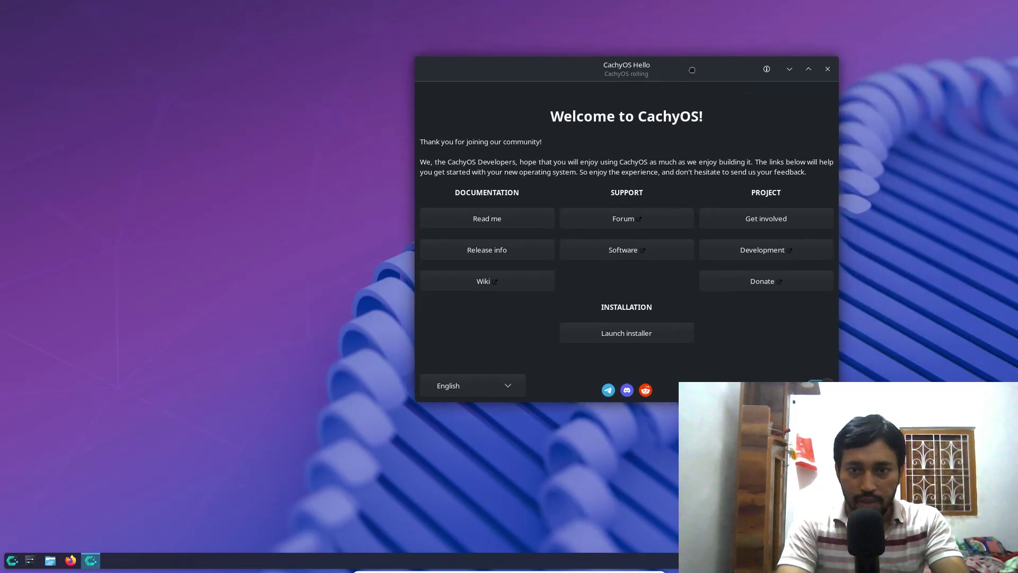
{"action": "left_click", "coordinate": [638, 339]}
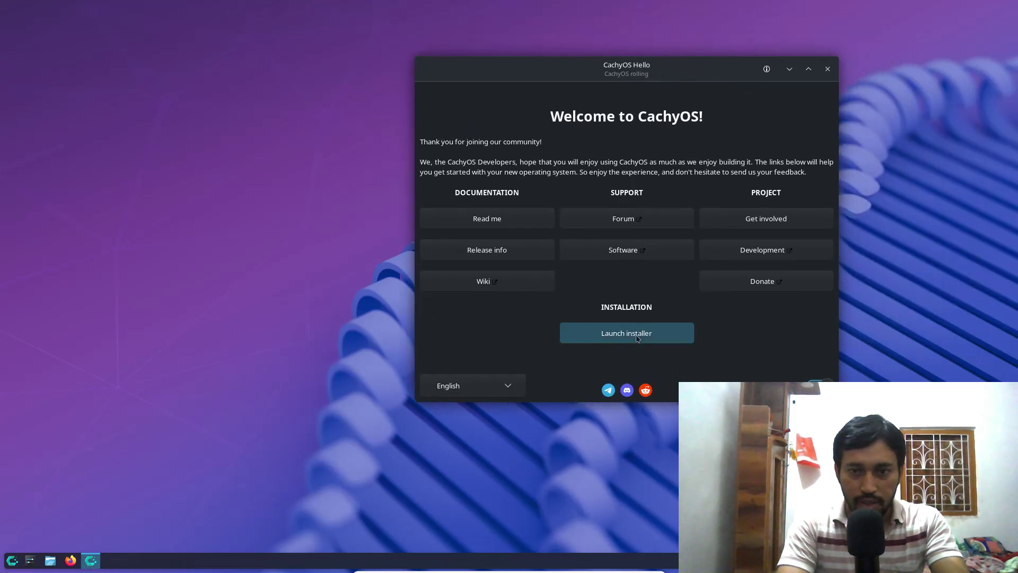
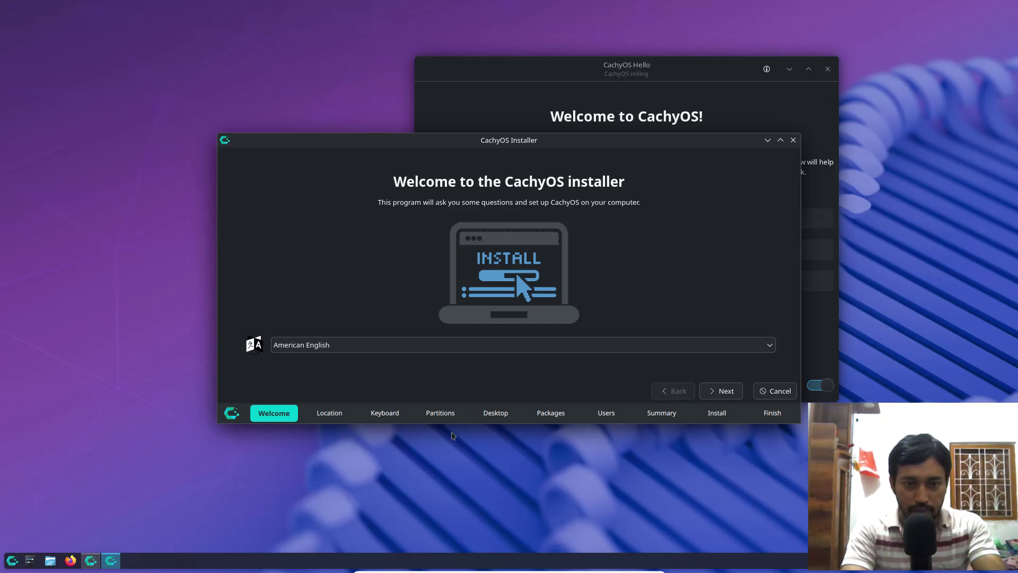
Pass the welcome page and accept the Asia/Kolkata location and English (US) keyboard
{"action": "left_click", "coordinate": [722, 391]}
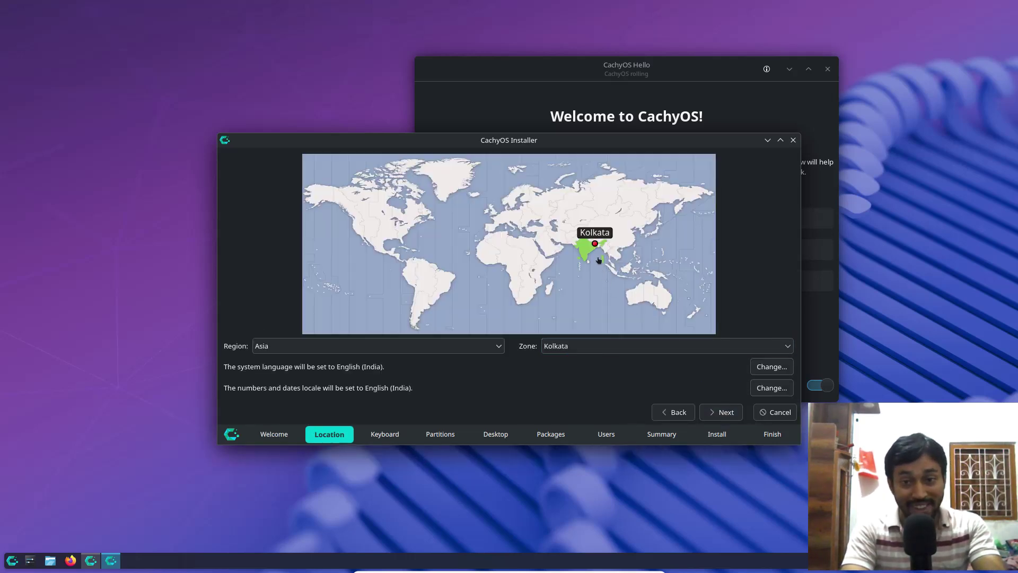
{"action": "left_click", "coordinate": [724, 414]}
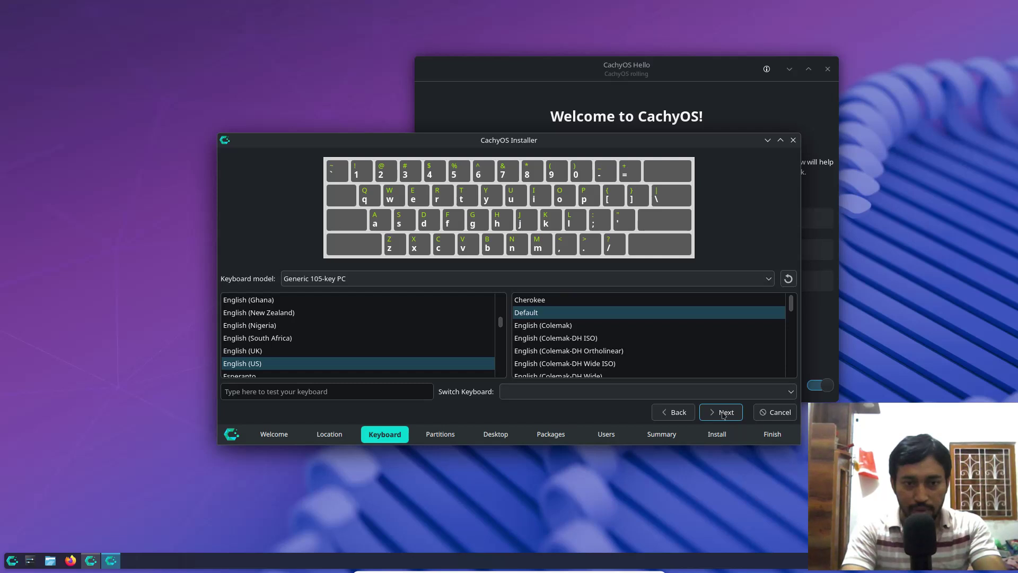
{"action": "left_click", "coordinate": [724, 413]}
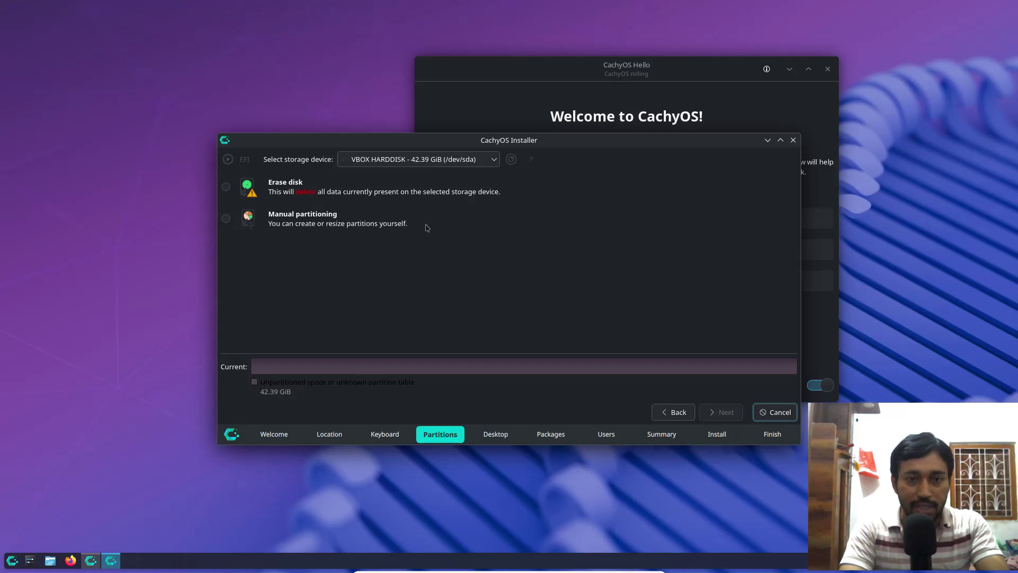
Choose Erase disk for the 42.39 GiB VBOX HARDDISK, keeping btrfs as the filesystem
{"action": "left_click", "coordinate": [225, 187]}
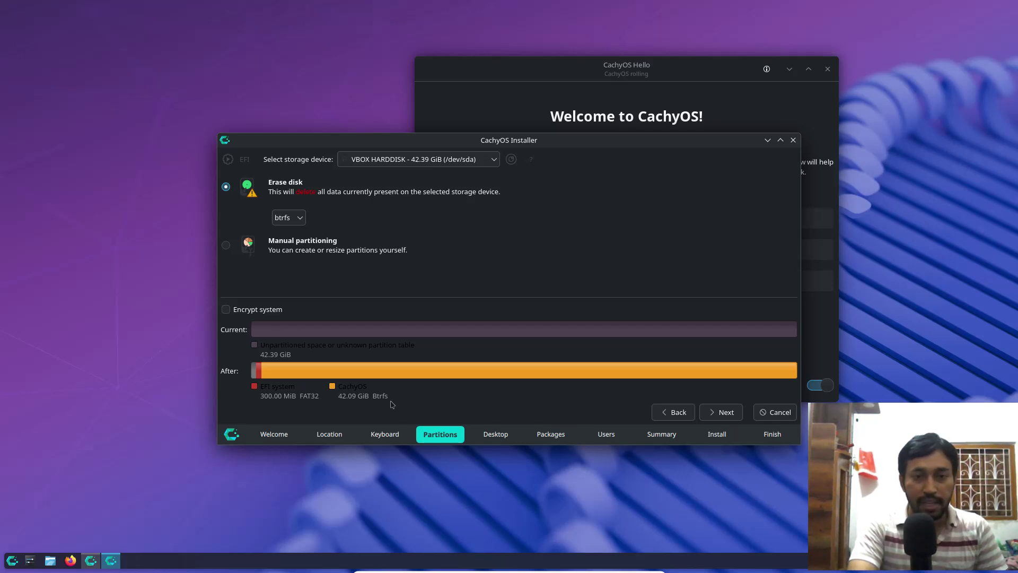
{"action": "left_click", "coordinate": [300, 220]}
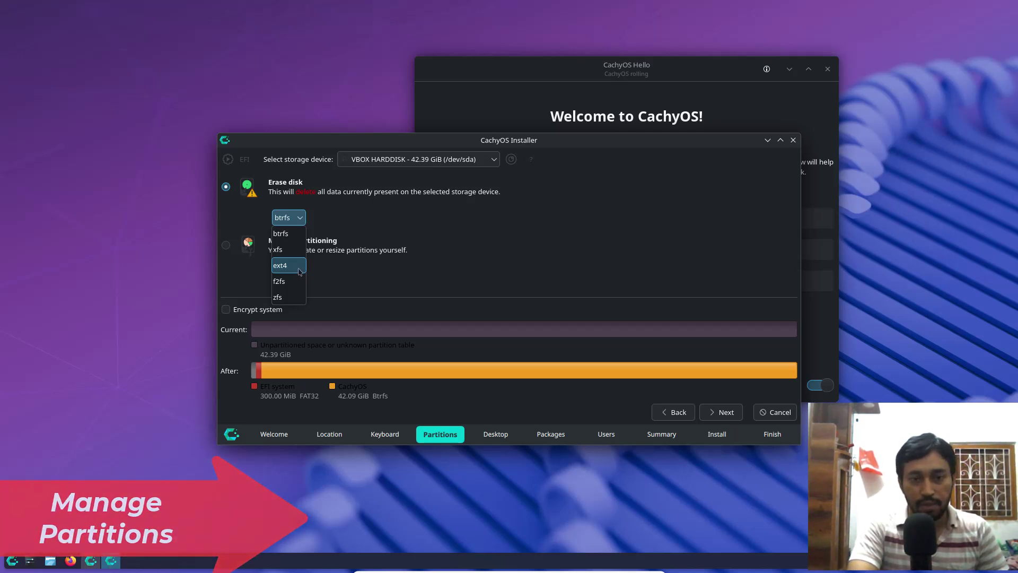
{"action": "left_click", "coordinate": [321, 244]}
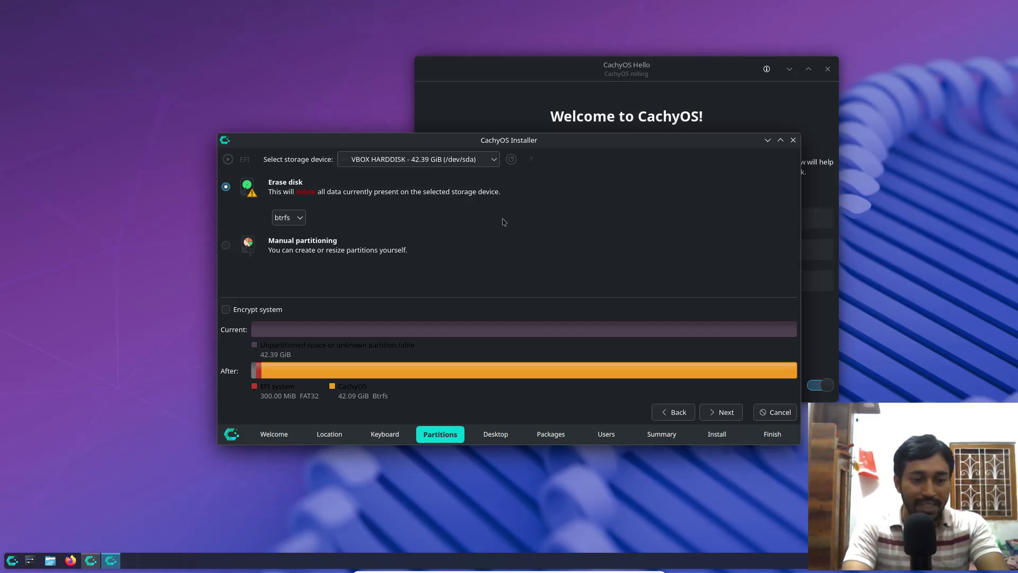
{"action": "left_click", "coordinate": [296, 220]}
{"action": "left_click", "coordinate": [355, 222]}
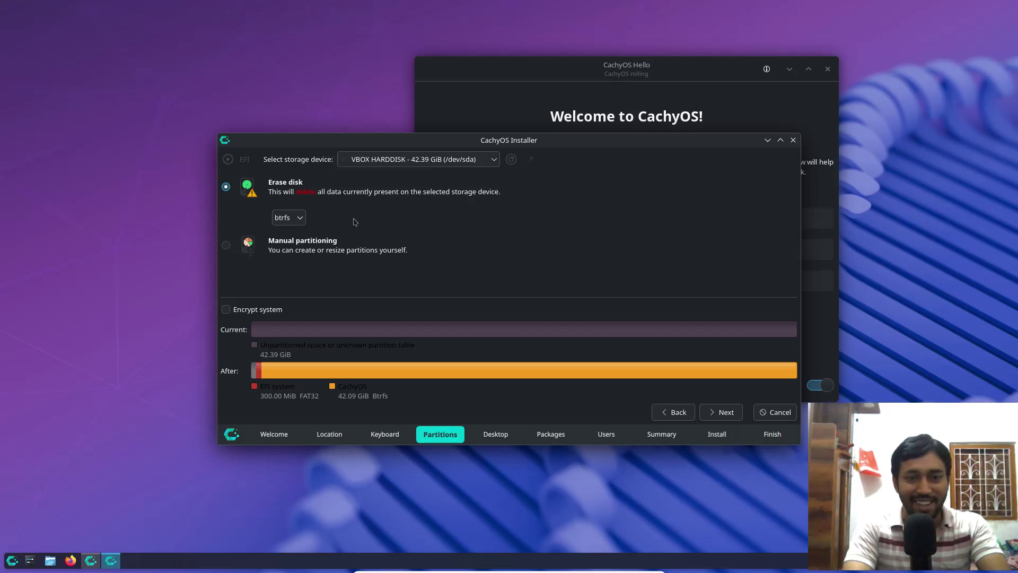
{"action": "left_click", "coordinate": [293, 221]}
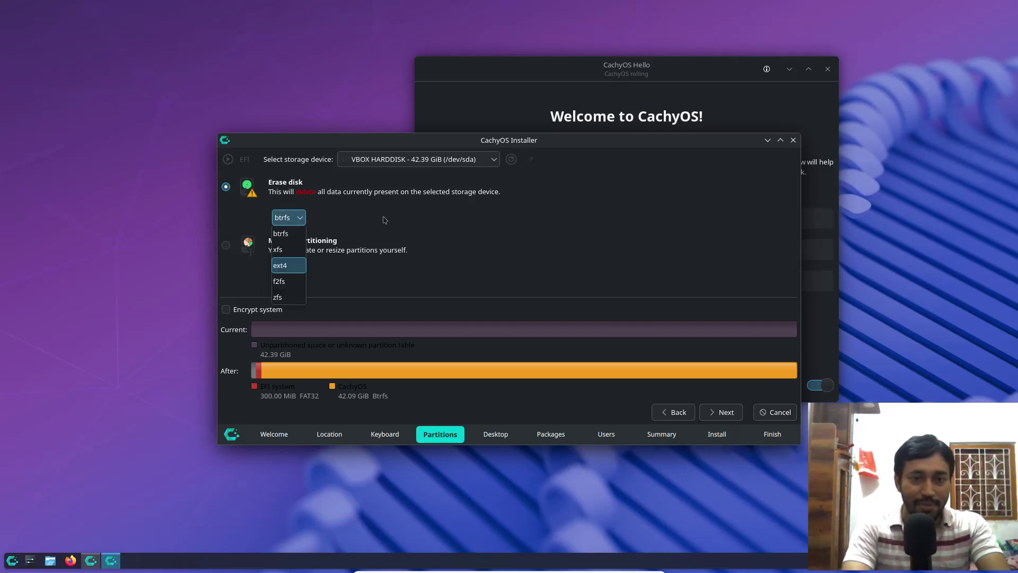
{"action": "left_click", "coordinate": [363, 220]}
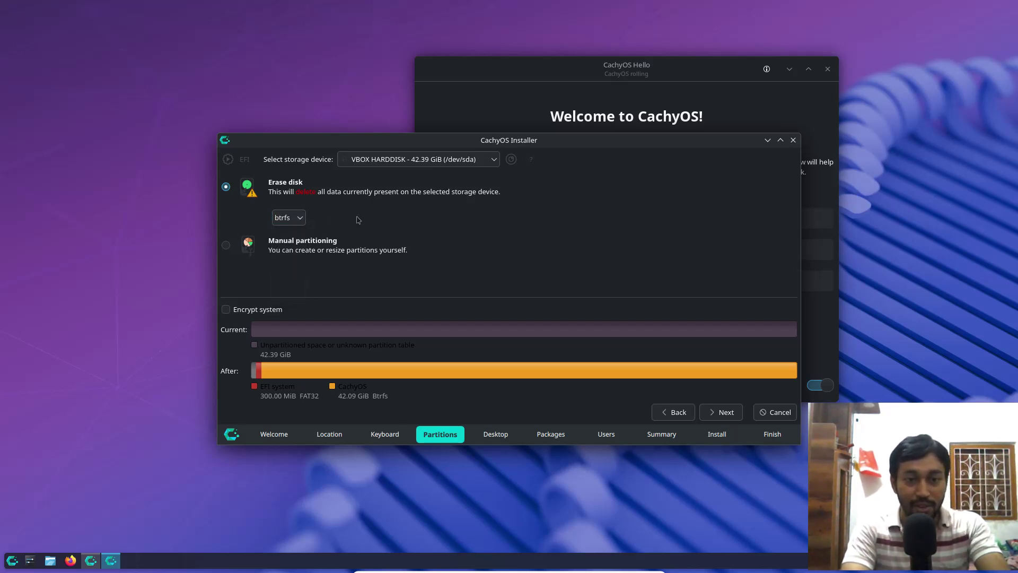
{"action": "left_click", "coordinate": [306, 225]}
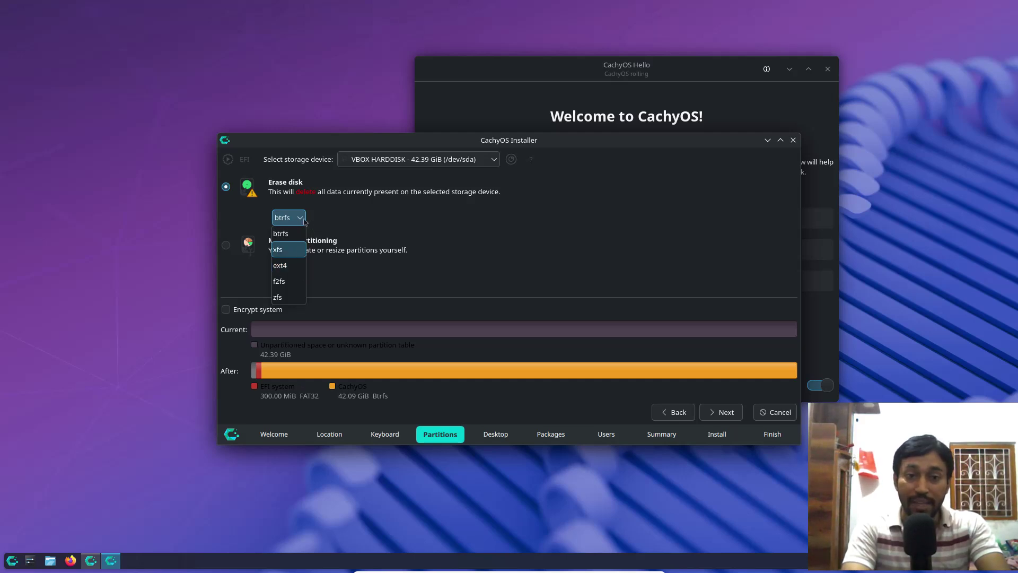
{"action": "left_click", "coordinate": [397, 218]}
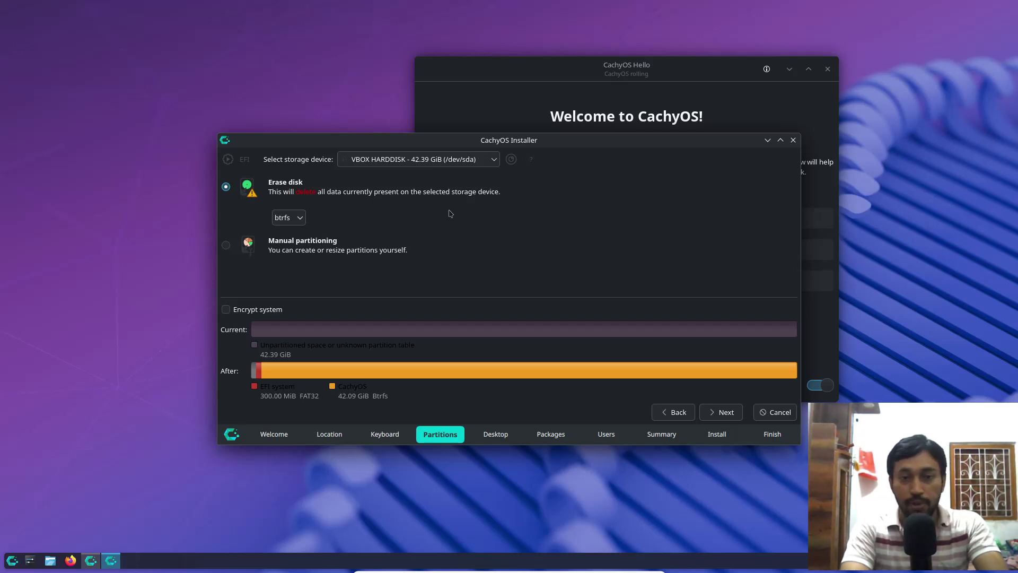
{"action": "left_click", "coordinate": [226, 247]}
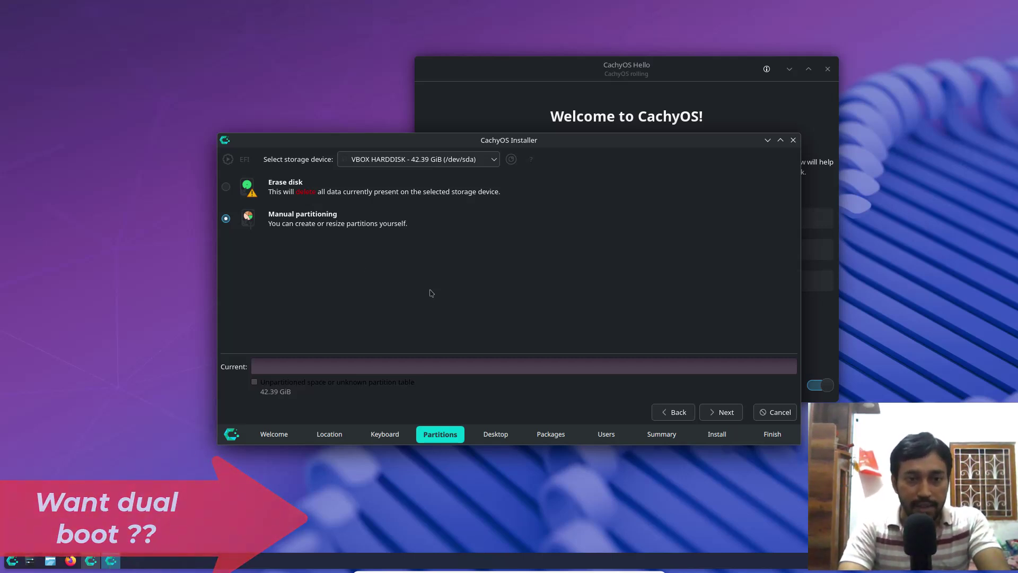
{"action": "left_click", "coordinate": [235, 191]}
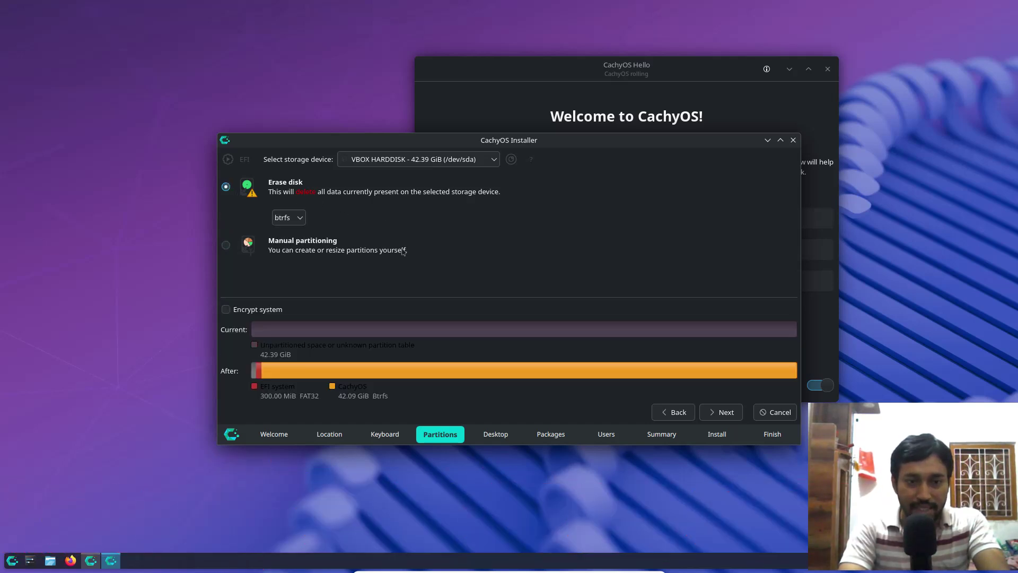
Preview the desktop options: GNOME, Xfce4, bspwm, Budgie, Cinnamon, Cosmic, LXDE, LXQT, Mate, Openbox
{"action": "left_click", "coordinate": [722, 413]}
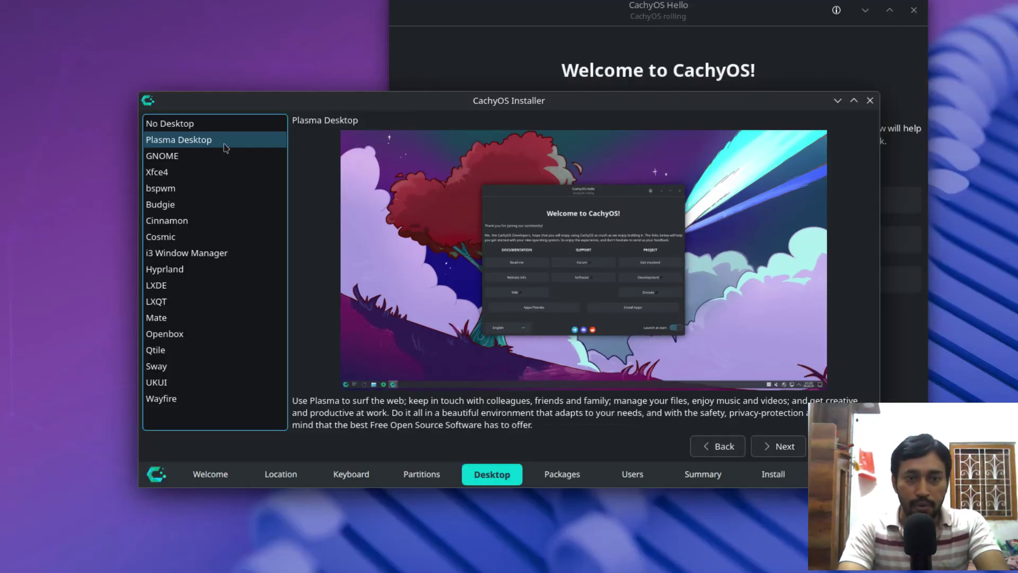
{"action": "left_click", "coordinate": [192, 157]}
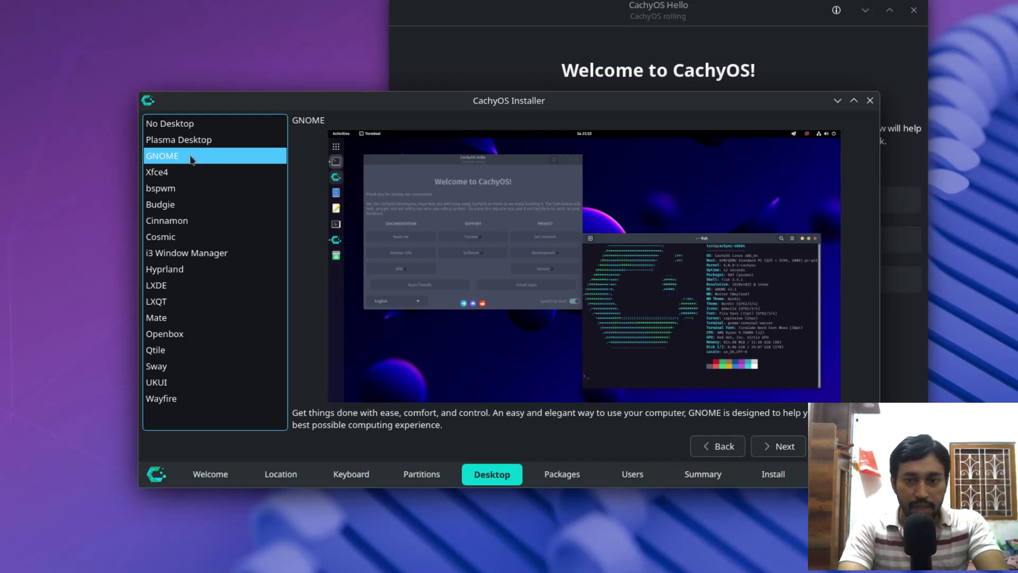
{"action": "left_click", "coordinate": [184, 172]}
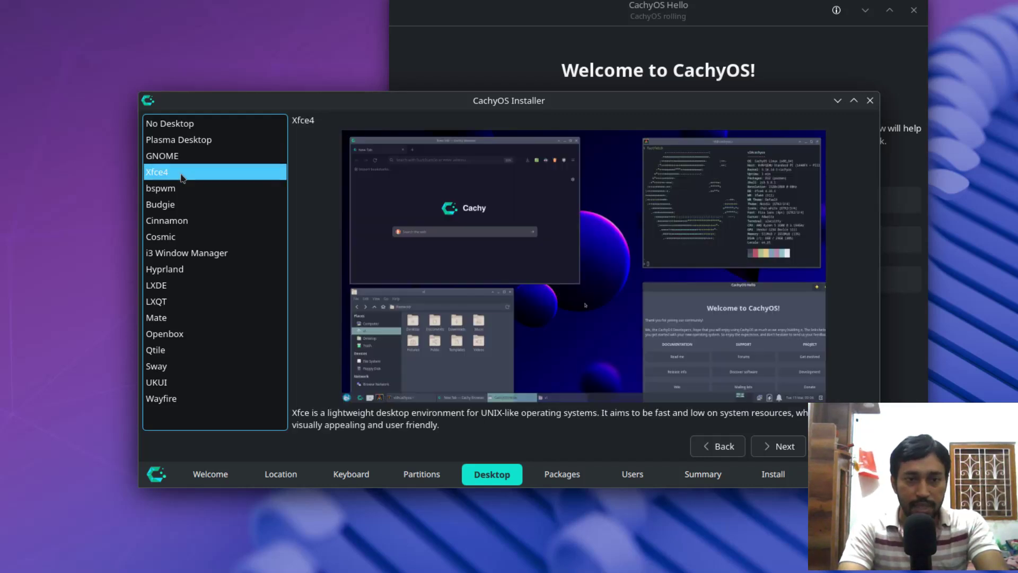
{"action": "left_click", "coordinate": [183, 192]}
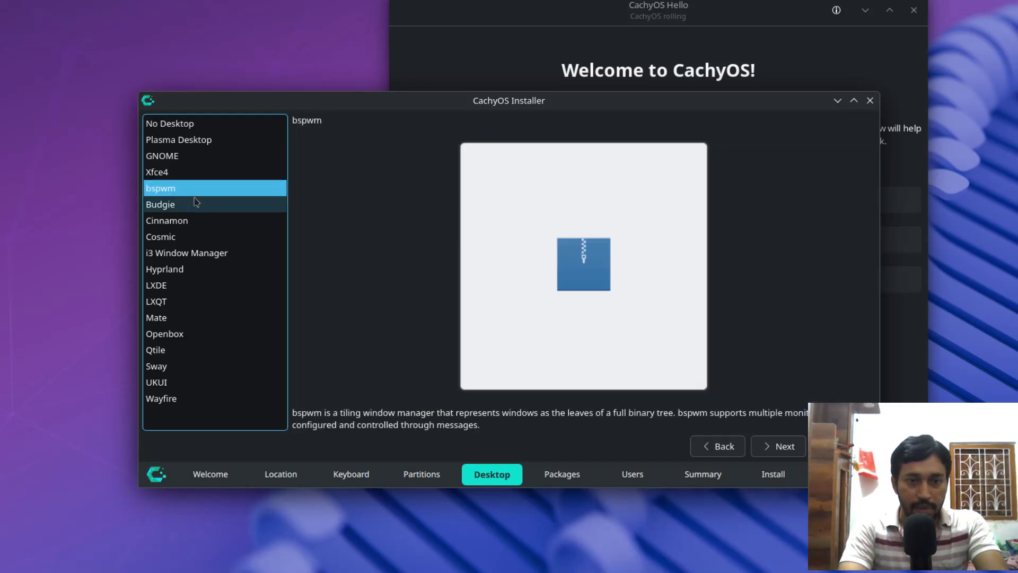
{"action": "left_click", "coordinate": [192, 205]}
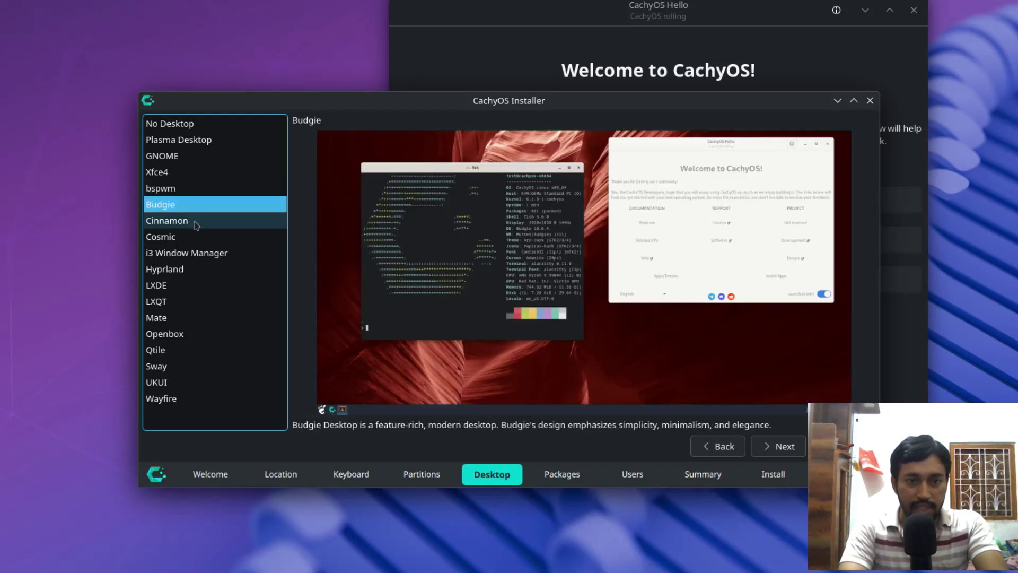
{"action": "left_click", "coordinate": [195, 222]}
{"action": "left_click", "coordinate": [198, 246]}
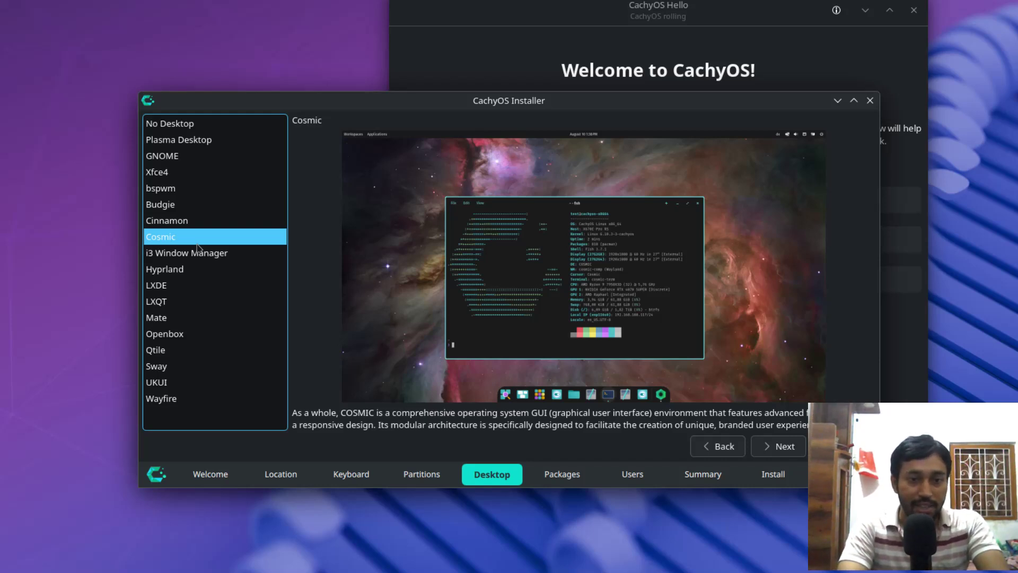
{"action": "left_click", "coordinate": [187, 286]}
{"action": "left_click", "coordinate": [187, 300]}
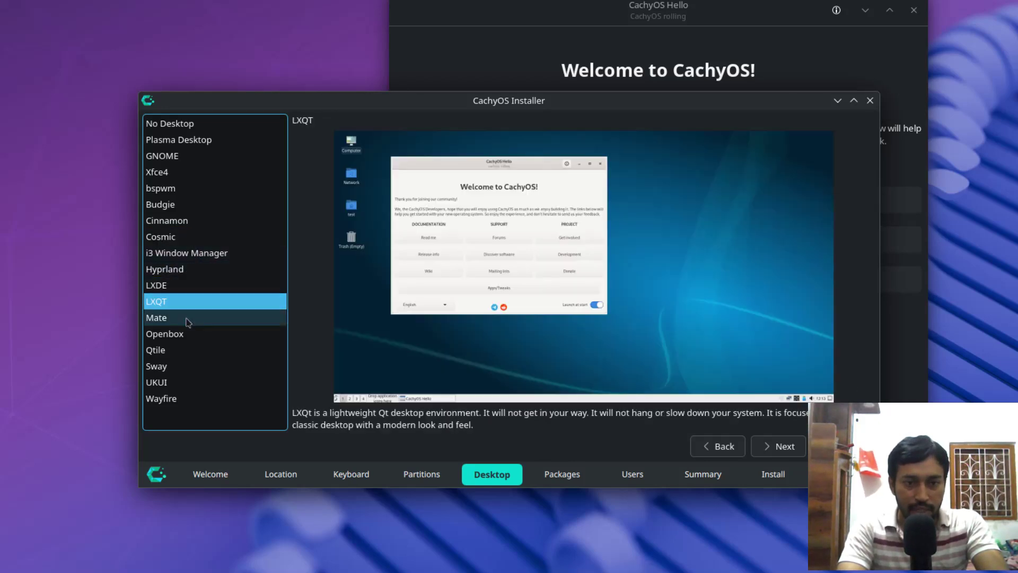
{"action": "left_click", "coordinate": [187, 319]}
{"action": "left_click", "coordinate": [189, 335]}
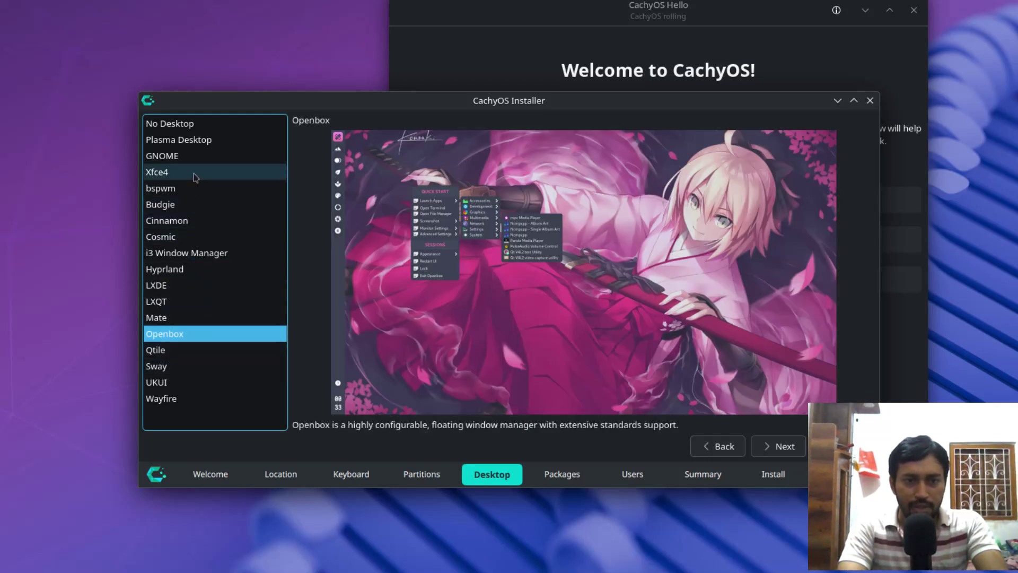
Select Plasma Desktop as the desktop environment and continue to Additional packages
{"action": "left_click", "coordinate": [212, 141]}
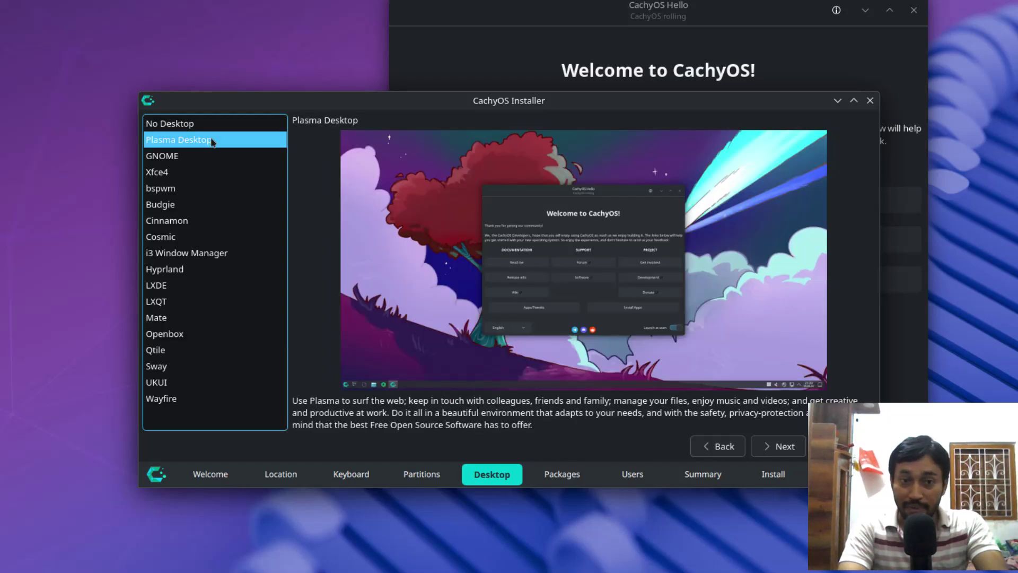
{"action": "left_click", "coordinate": [190, 158]}
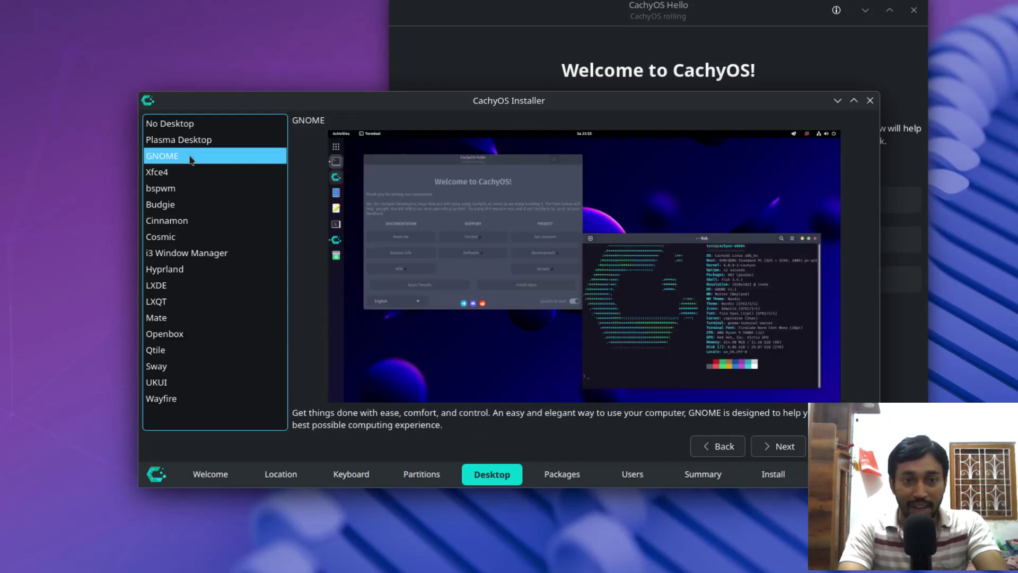
{"action": "left_click", "coordinate": [221, 143]}
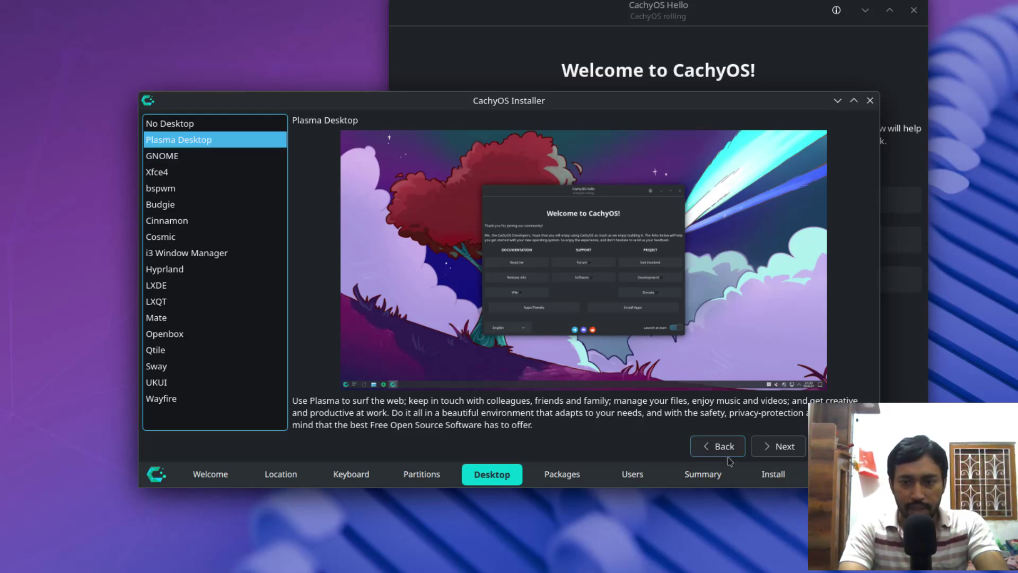
{"action": "left_click", "coordinate": [785, 447]}
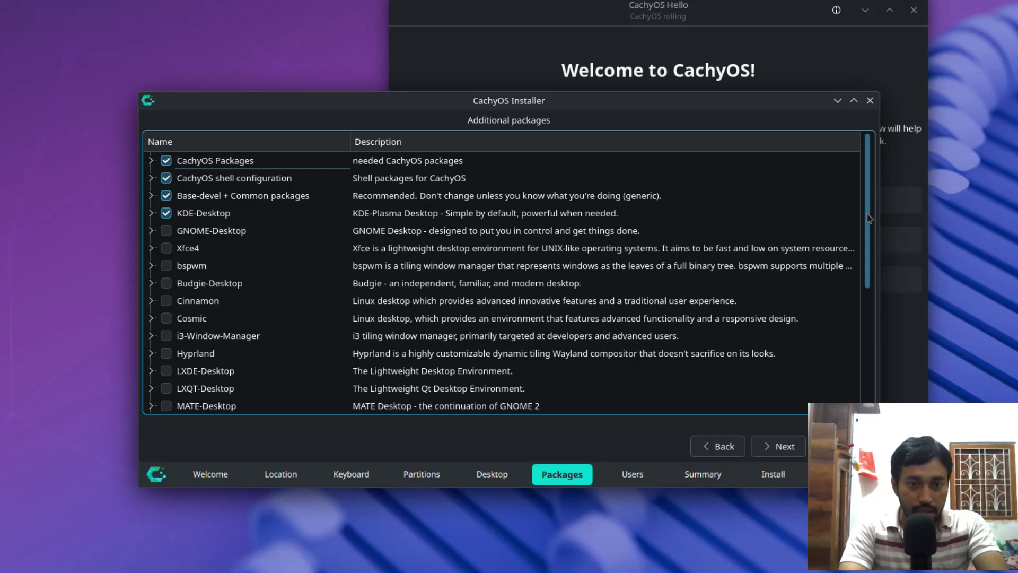
Review the Additional packages list and keep the default selection, including KDE-Desktop
{"action": "left_click_drag", "start_coordinate": [868, 217], "coordinate": [881, 352]}
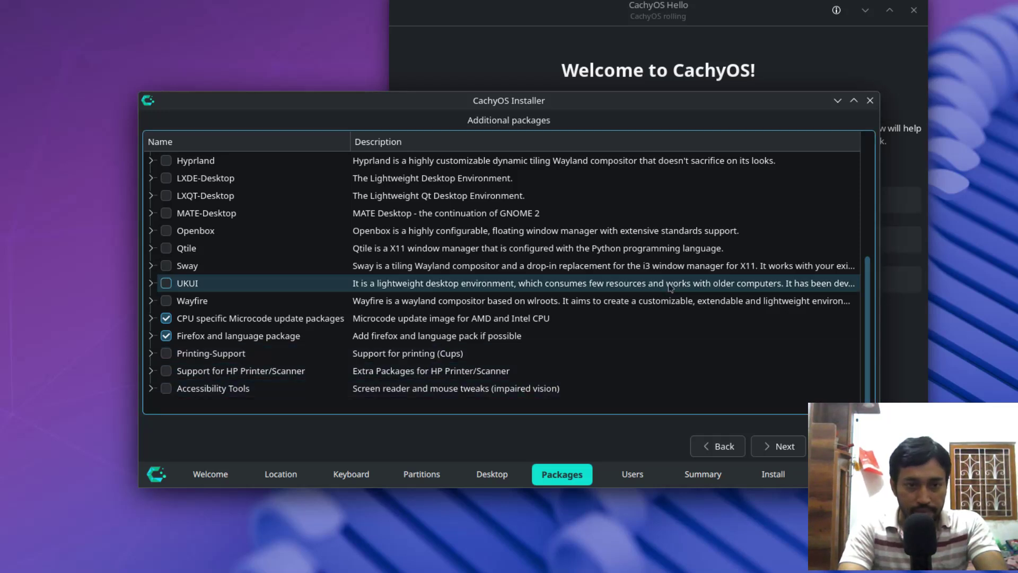
{"action": "left_click", "coordinate": [778, 446]}
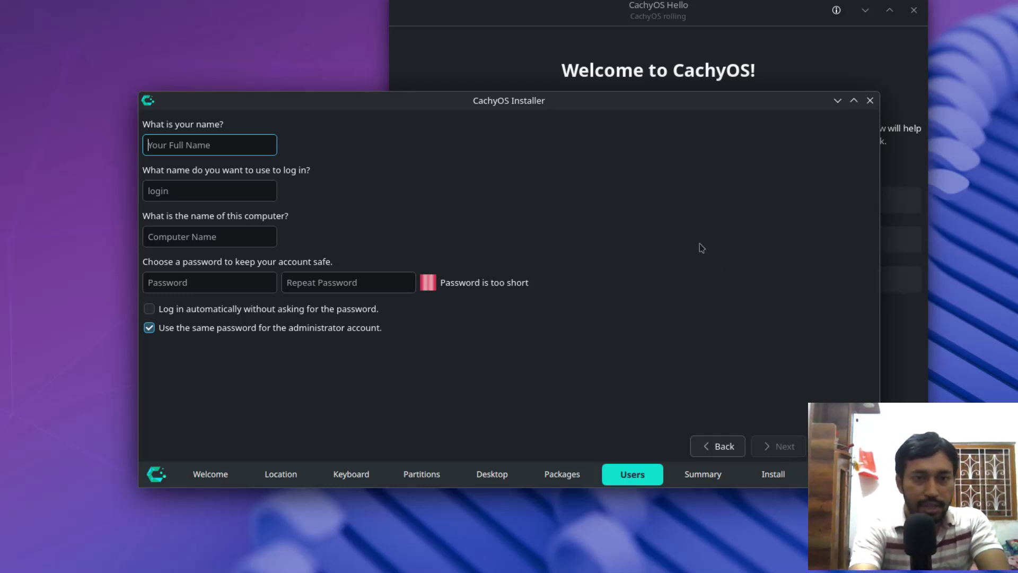
Enter the user's name, then a matching four-character password in both password fields
{"action": "type", "text": "te"}
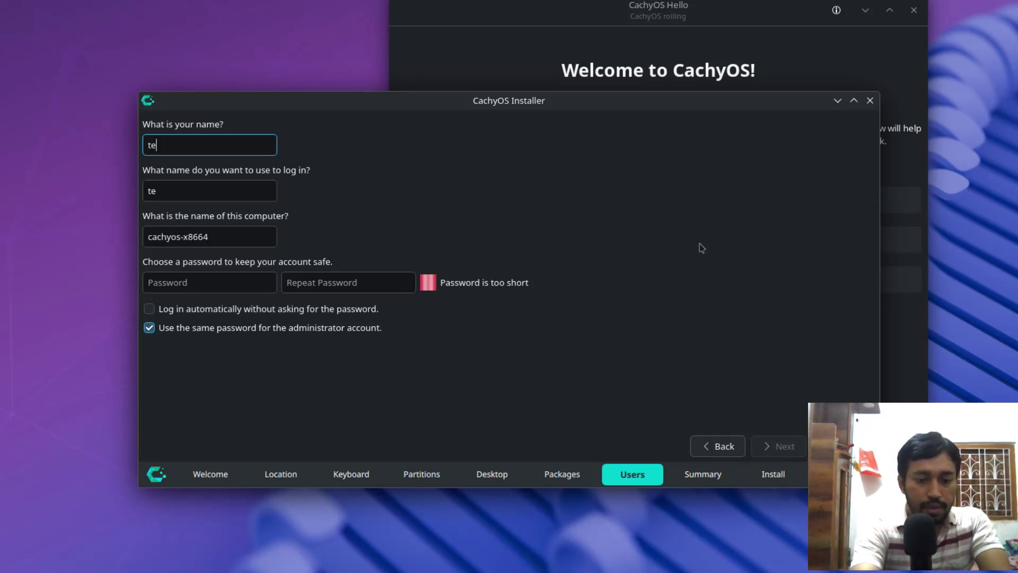
{"action": "type", "text": "ch"}
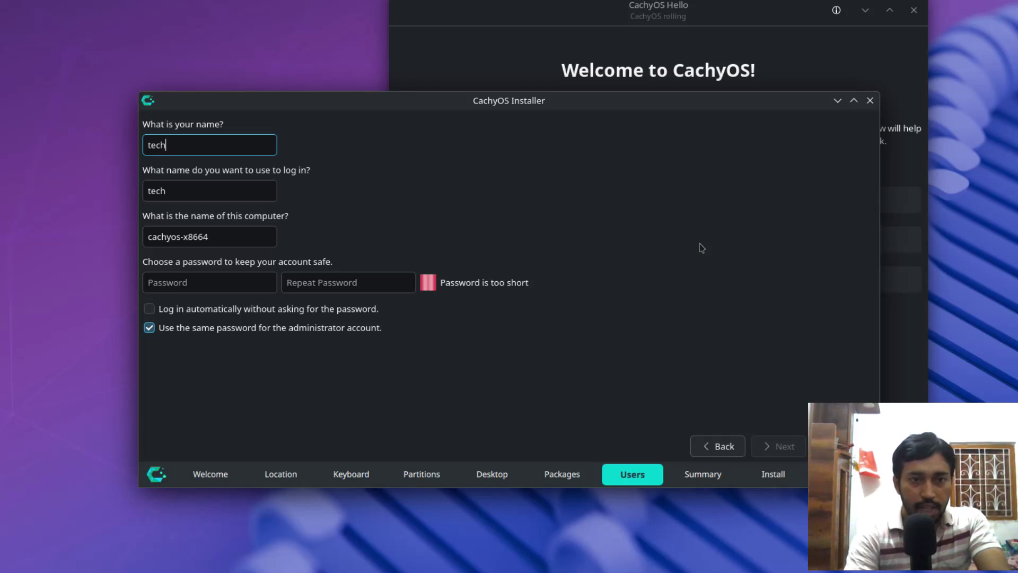
{"action": "type", "text": "wor"}
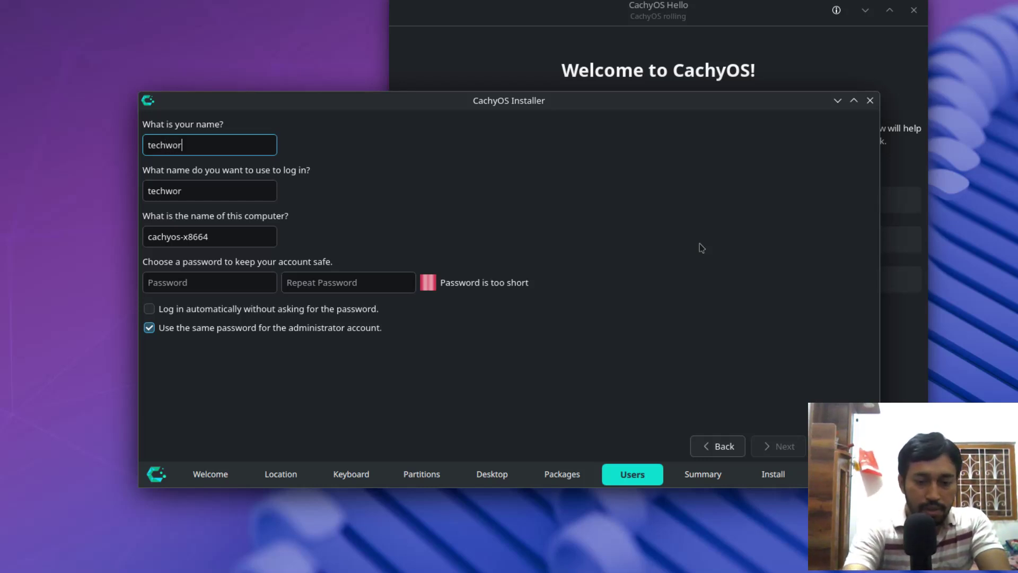
{"action": "type", "text": "ld"}
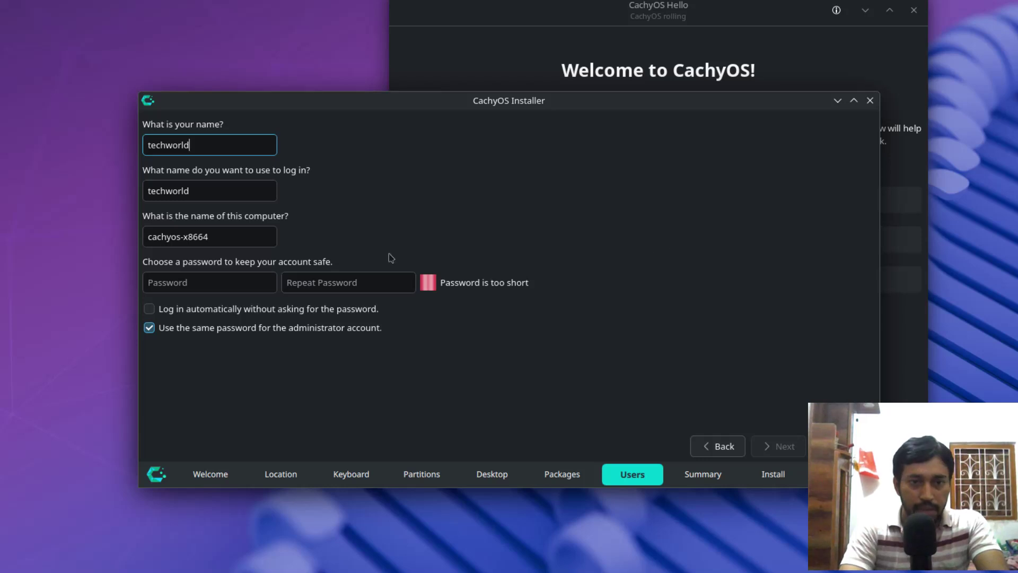
{"action": "left_click", "coordinate": [213, 277]}
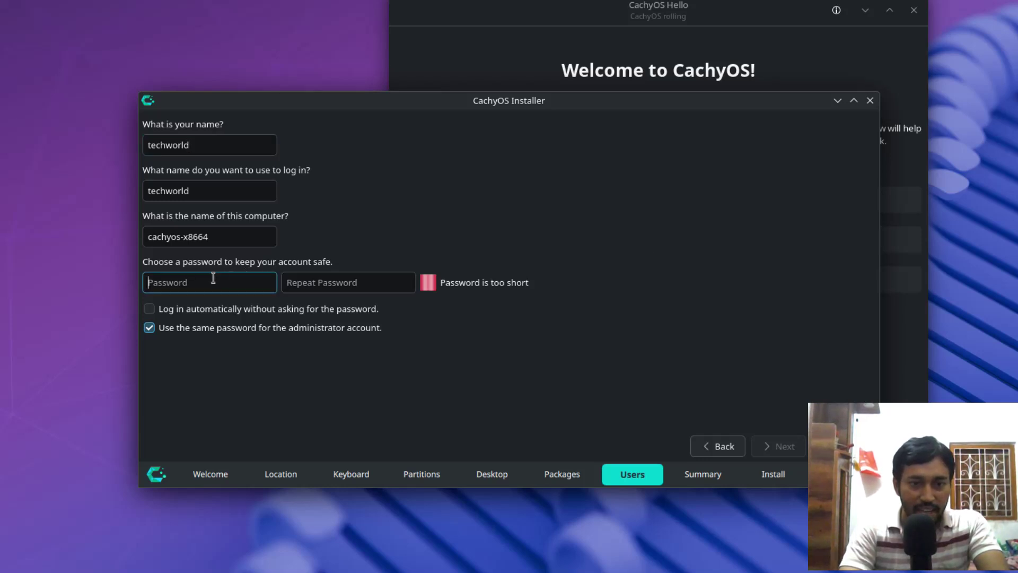
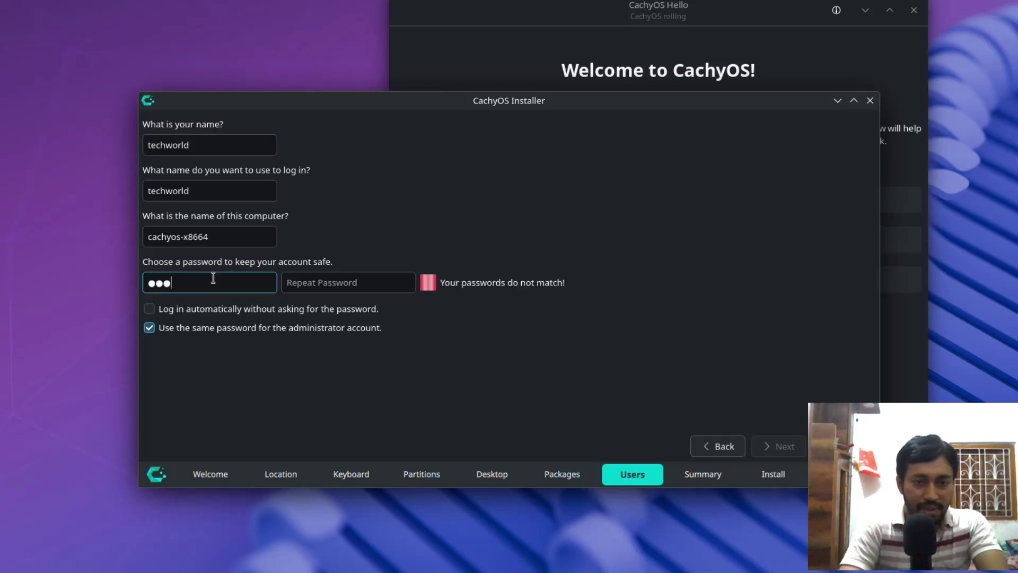
{"action": "left_click", "coordinate": [324, 290]}
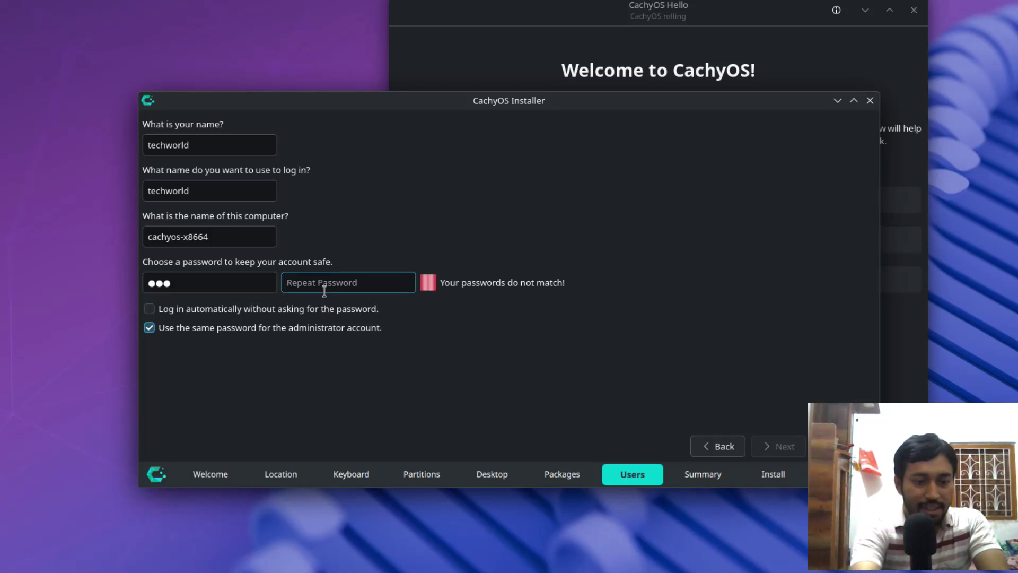
{"action": "type", "text": "1"}
{"action": "key", "text": "BackSpace"}
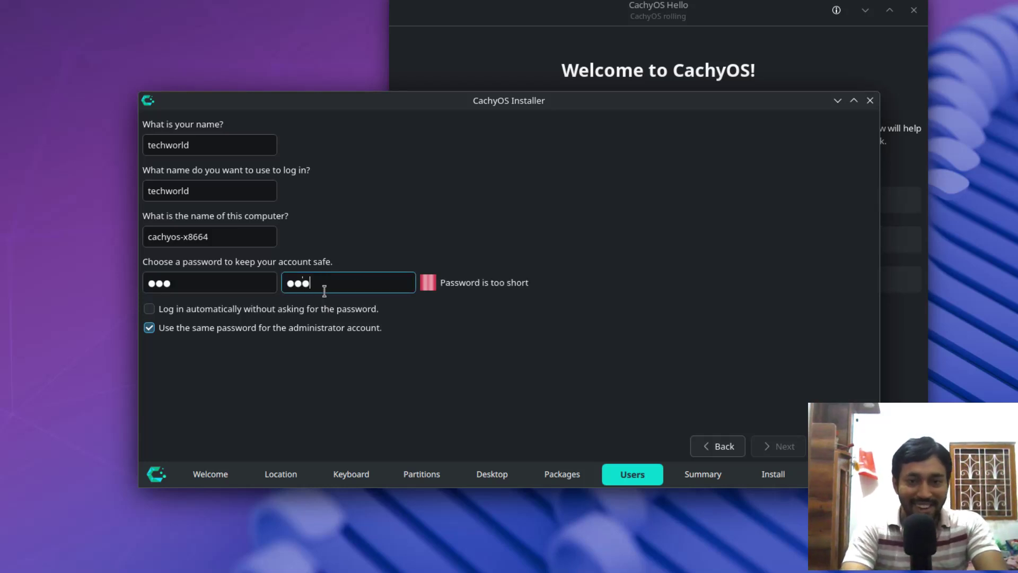
{"action": "left_click", "coordinate": [257, 290]}
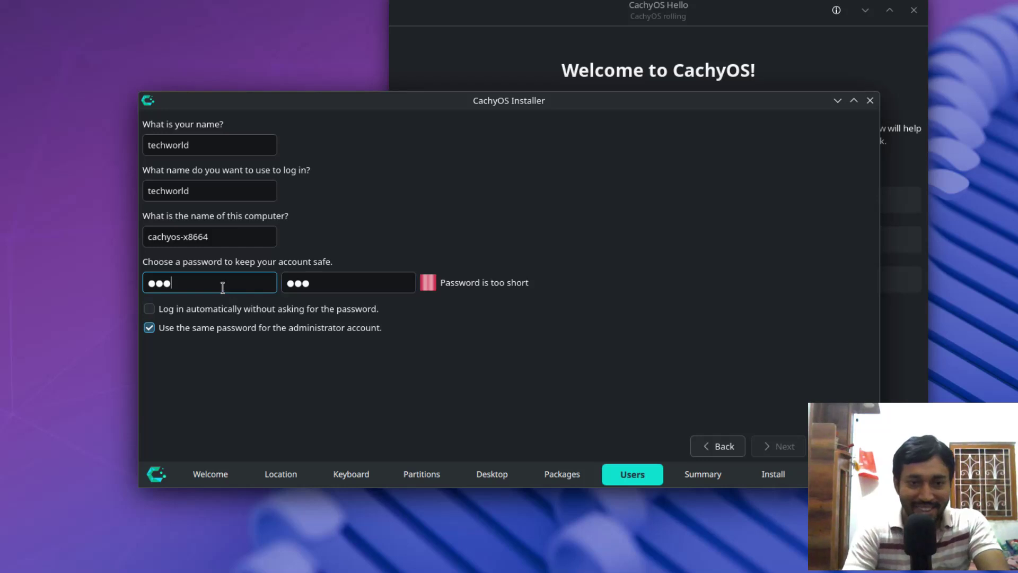
{"action": "left_click", "coordinate": [307, 282]}
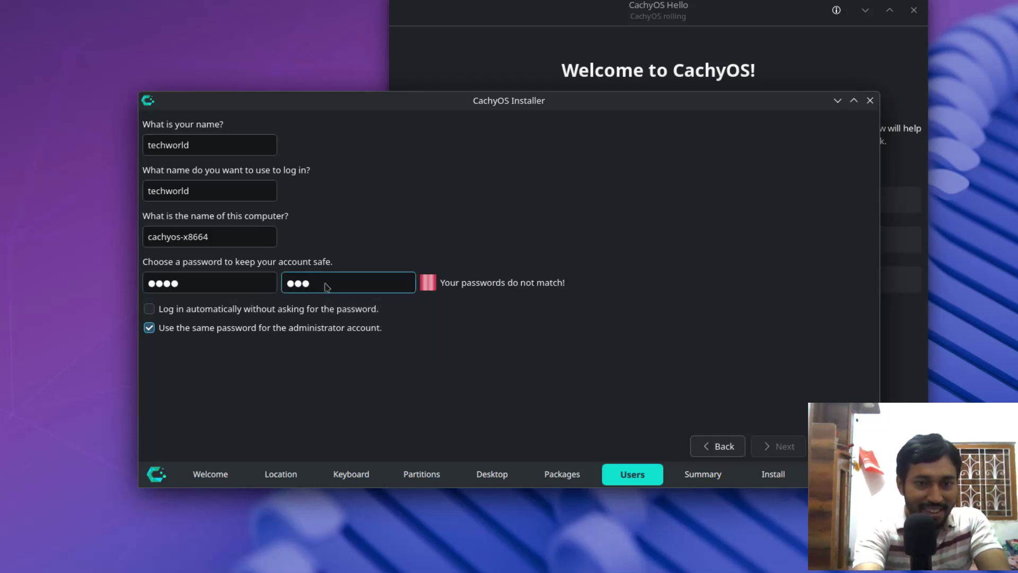
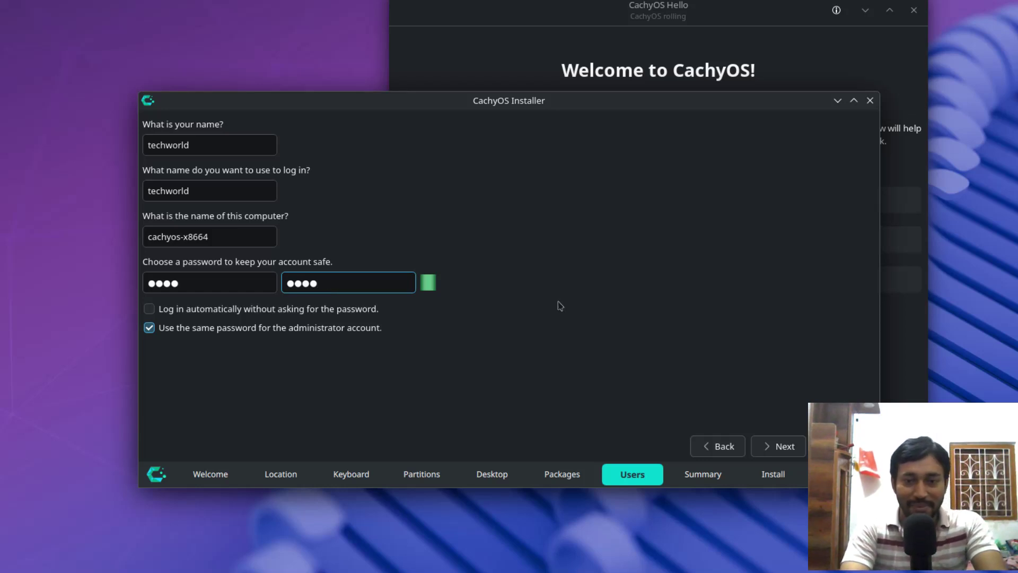
{"action": "left_click", "coordinate": [780, 447]}
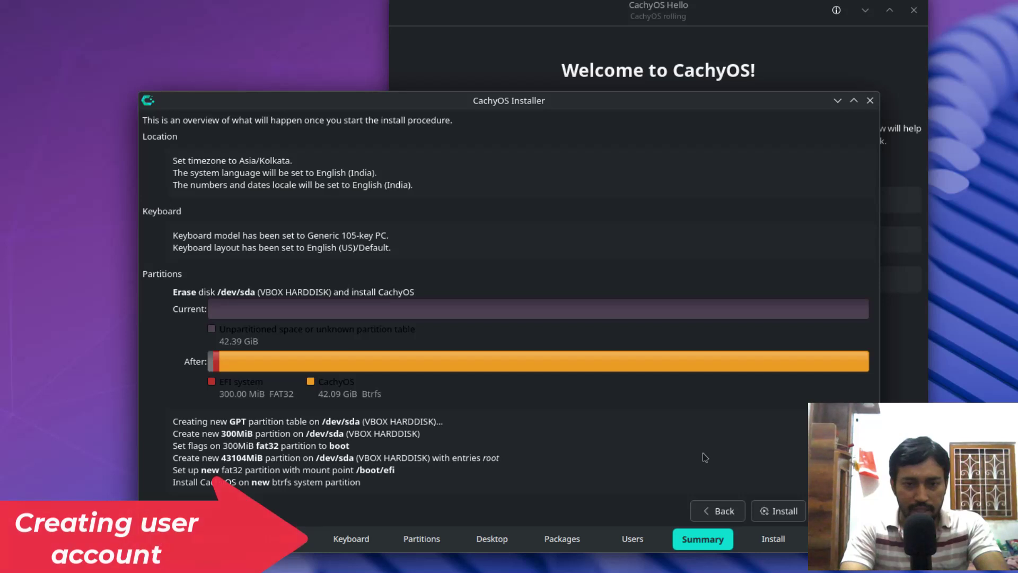
Review the installation Summary and start the install, bringing up the confirmation
{"action": "left_click", "coordinate": [783, 511]}
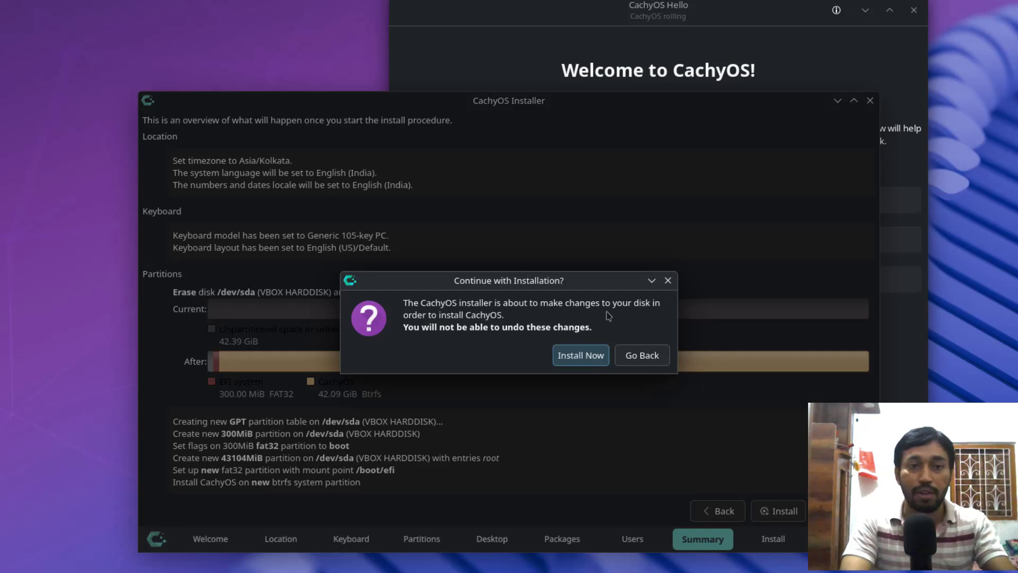
Confirm Install Now, accepting the irreversible disk changes
{"action": "left_click", "coordinate": [567, 360]}
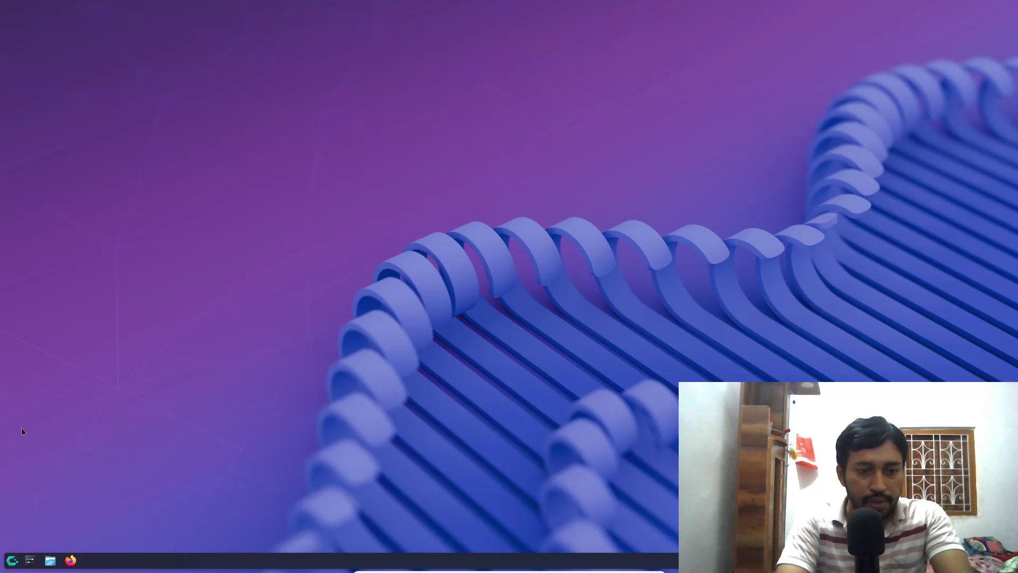
Launch Konsole from the Application Launcher search and maximize its window
{"action": "left_click", "coordinate": [11, 561]}
{"action": "type", "text": "ko"}
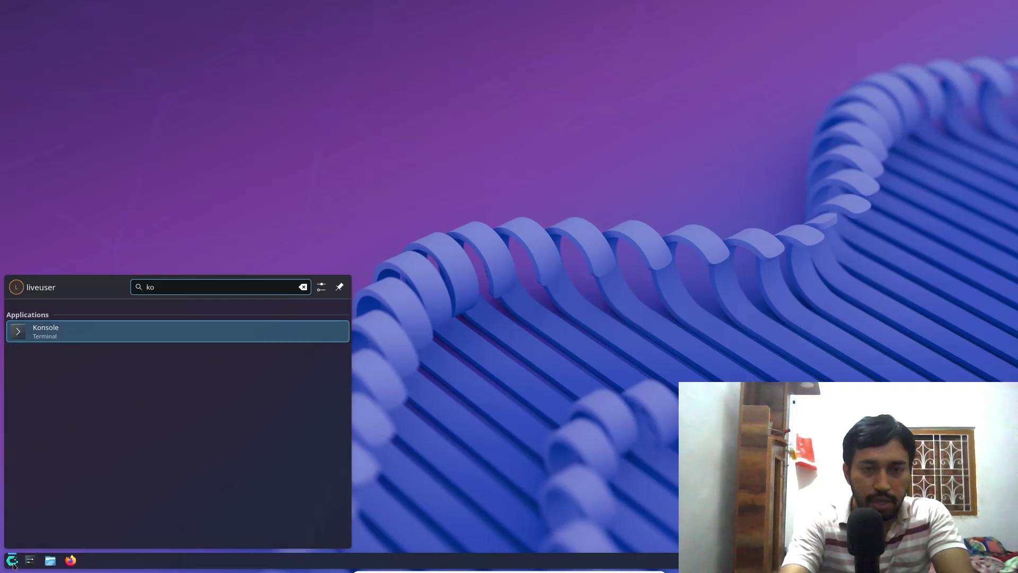
{"action": "key", "text": "Return"}
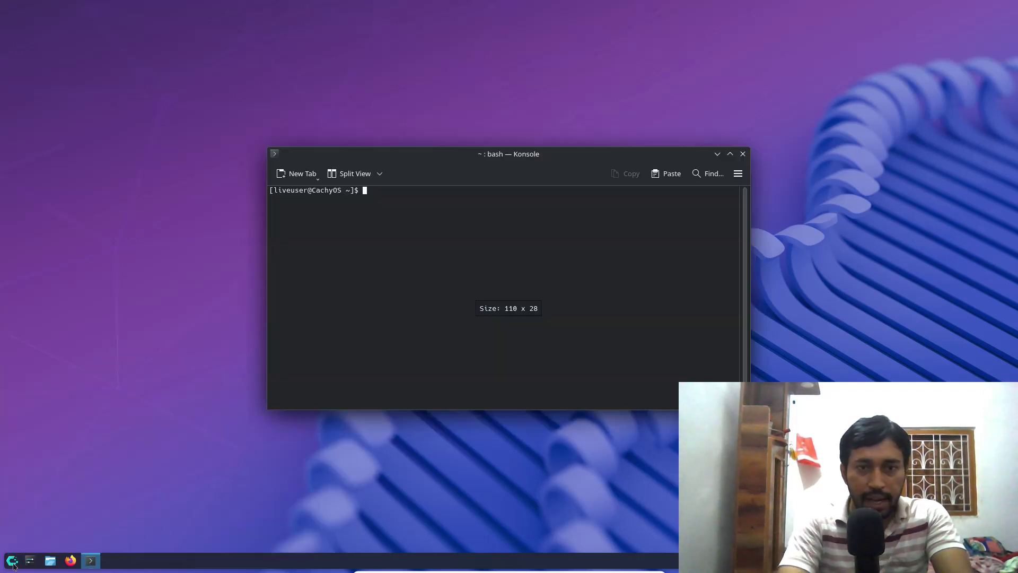
{"action": "left_click", "coordinate": [730, 154]}
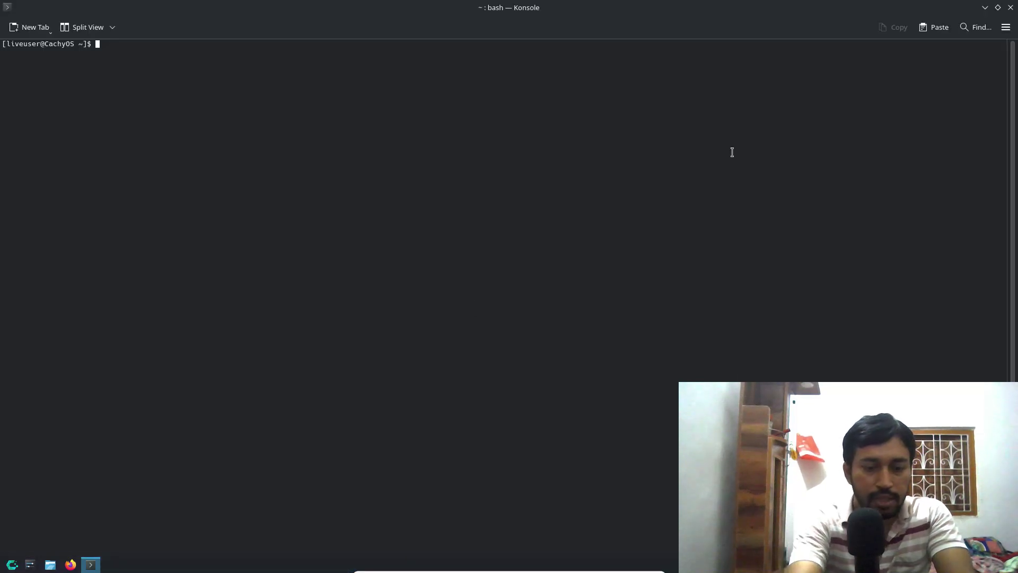
Run fastfetch, tab-completed from 'fastf', to display the system info
{"action": "type", "text": "fast"}
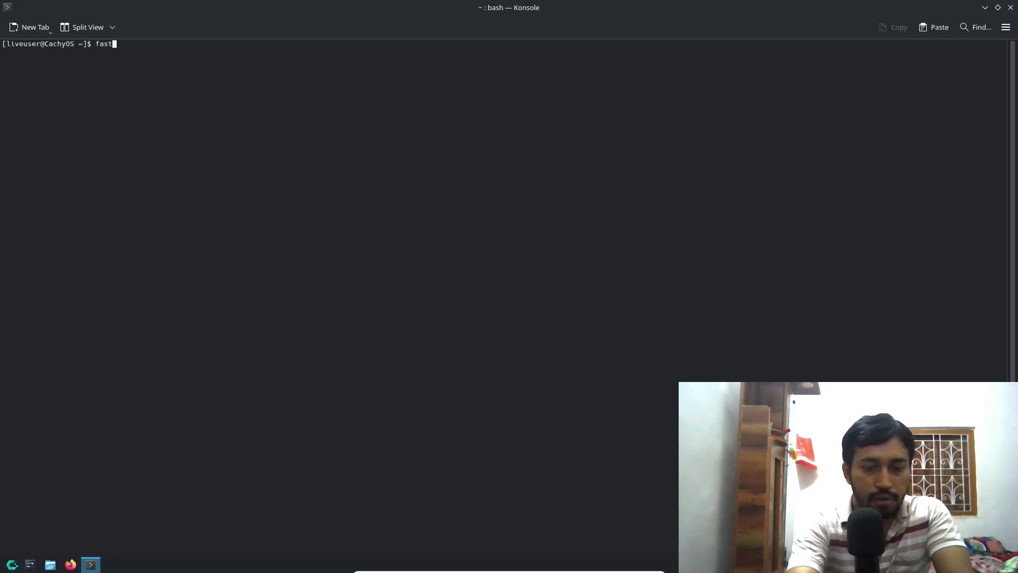
{"action": "type", "text": "f"}
{"action": "key", "text": "Tab"}
{"action": "key", "text": "Return"}
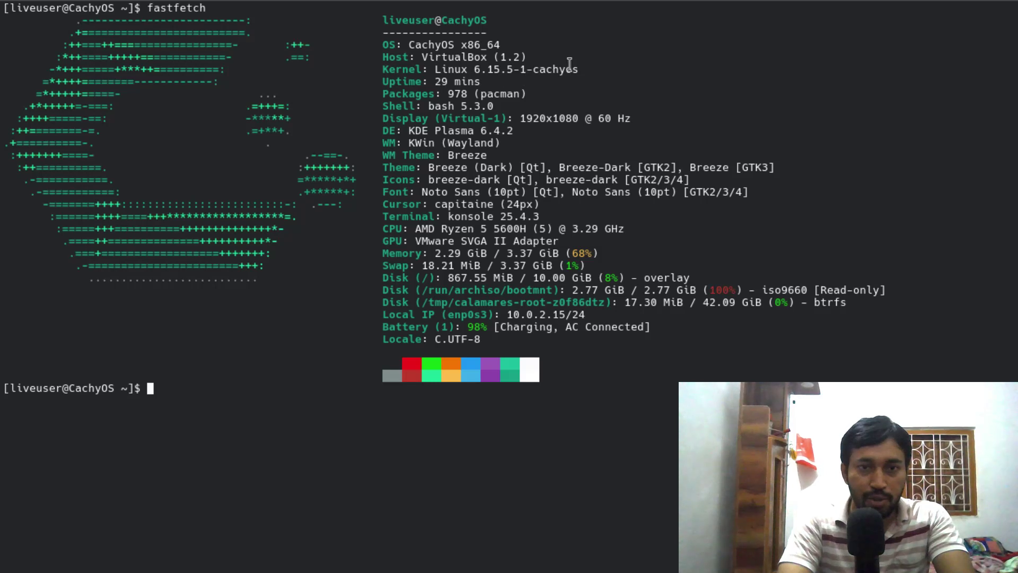
Briefly highlight the Kernel value Linux 6.15.5-1-cachyos, then restore the window size
{"action": "left_click_drag", "start_coordinate": [586, 68], "coordinate": [434, 69]}
{"action": "left_click", "coordinate": [610, 85]}
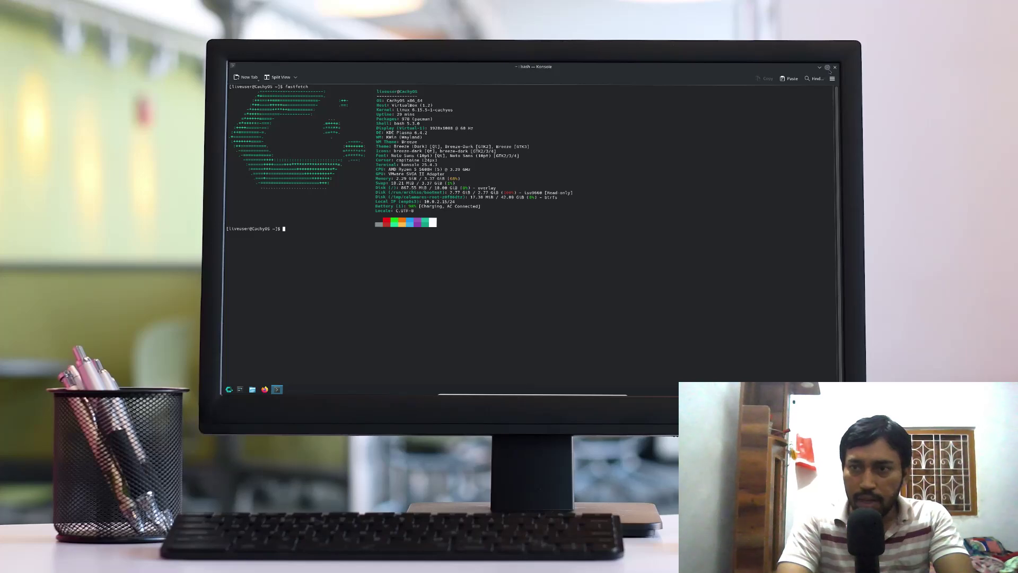
{"action": "left_click", "coordinate": [827, 69]}
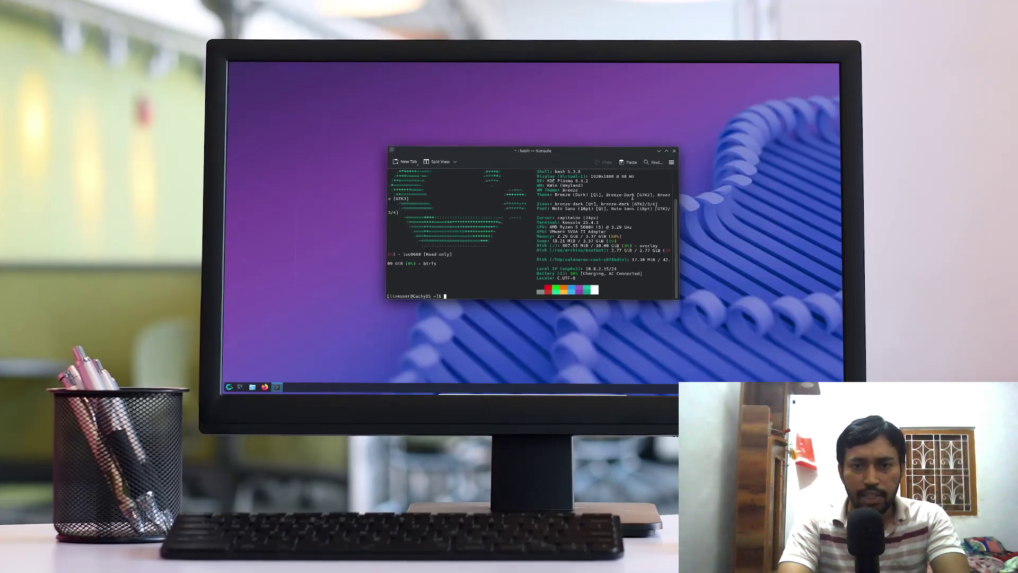
Maximize and restore the Konsole window once more, then close it
{"action": "scroll", "coordinate": [632, 197], "scroll_direction": "up", "scroll_amount": 3}
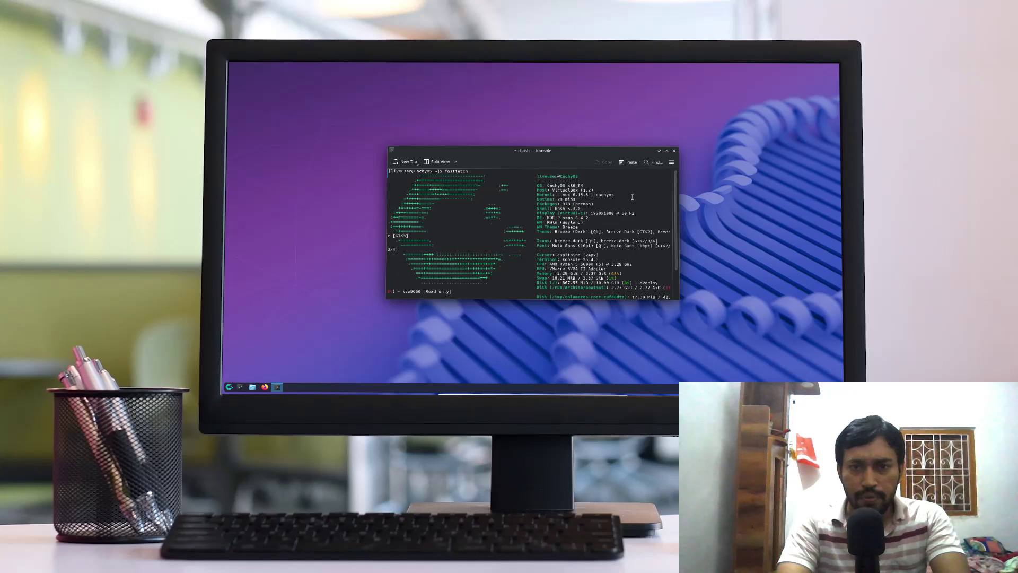
{"action": "left_click", "coordinate": [667, 151]}
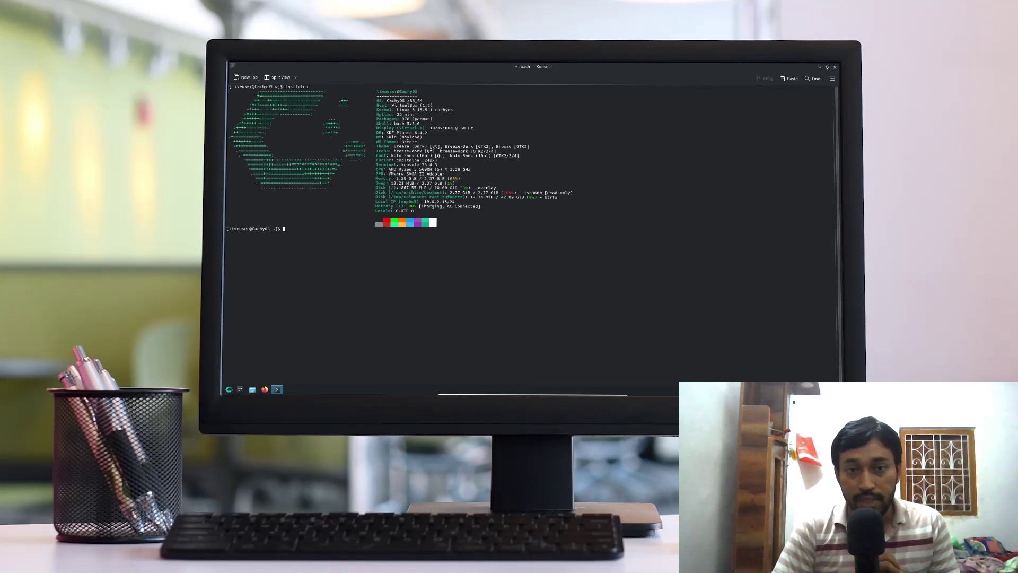
{"action": "left_click", "coordinate": [827, 67]}
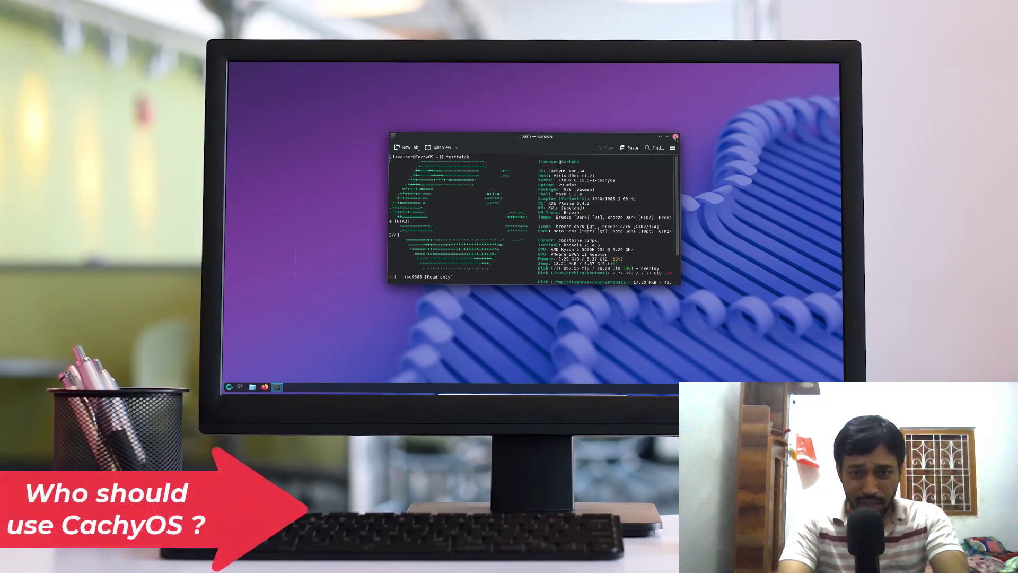
{"action": "left_click", "coordinate": [676, 137]}
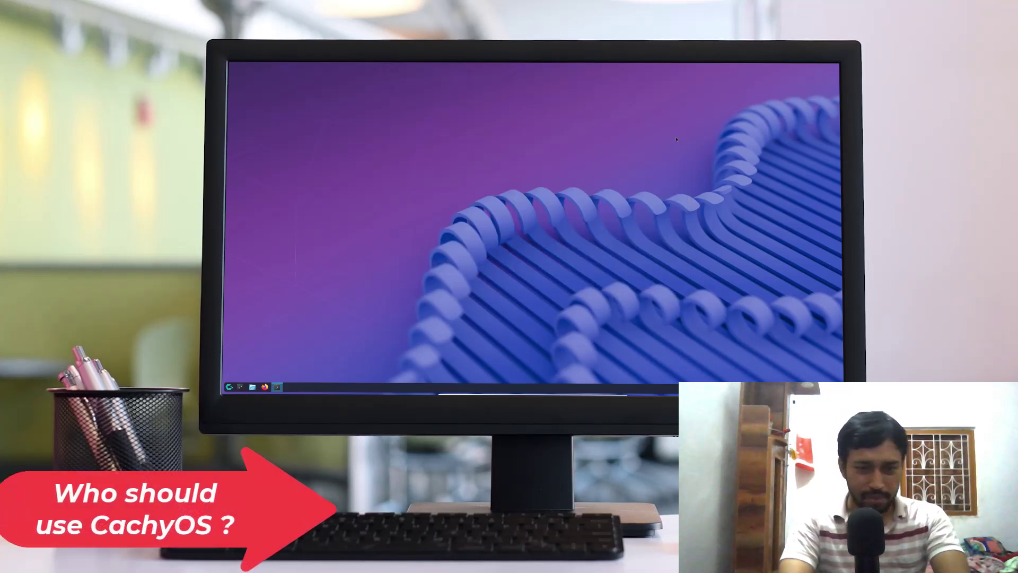